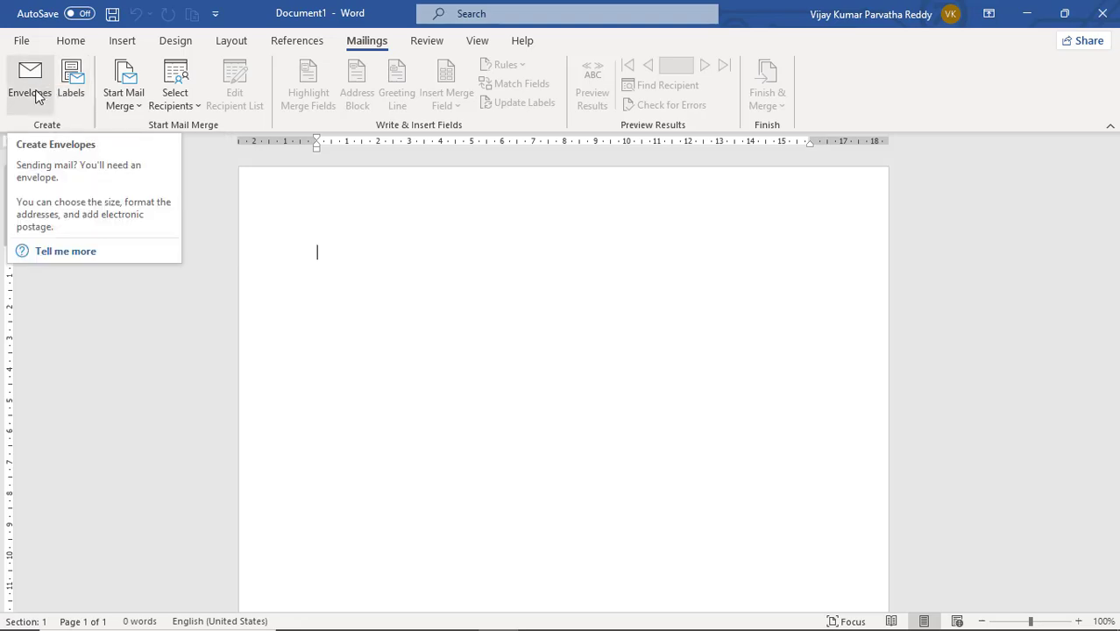
Start a new envelope and enter the recipient's name and door number on separate lines of the delivery address.
click(35, 95)
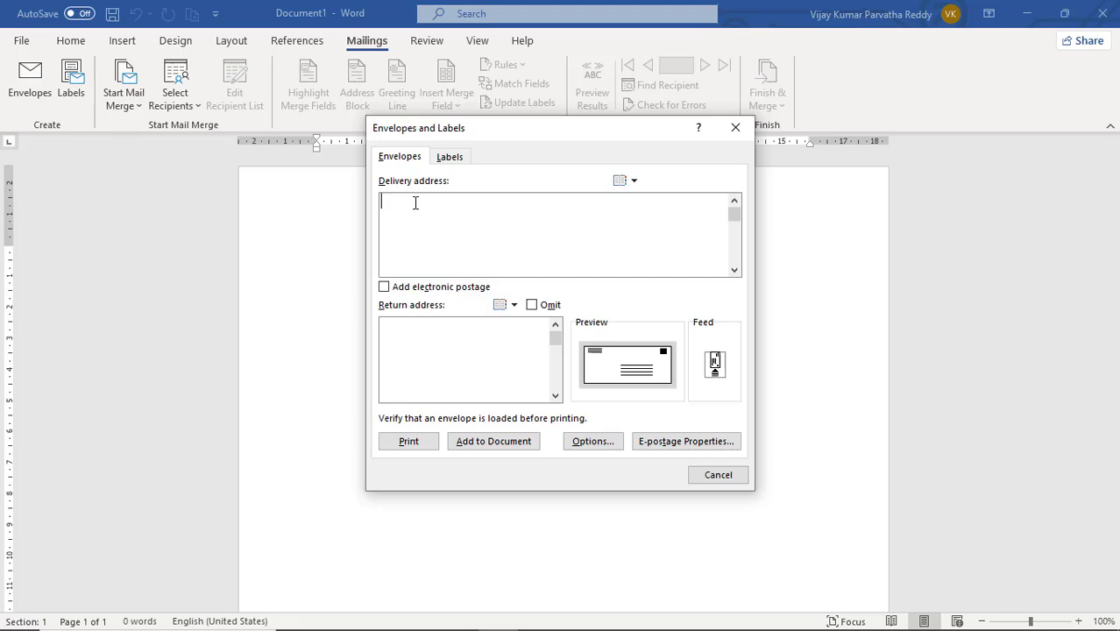
Complete the delivery address with the street, the city, and the state with its postal code on separate lines.
key(Return)
key(Return)
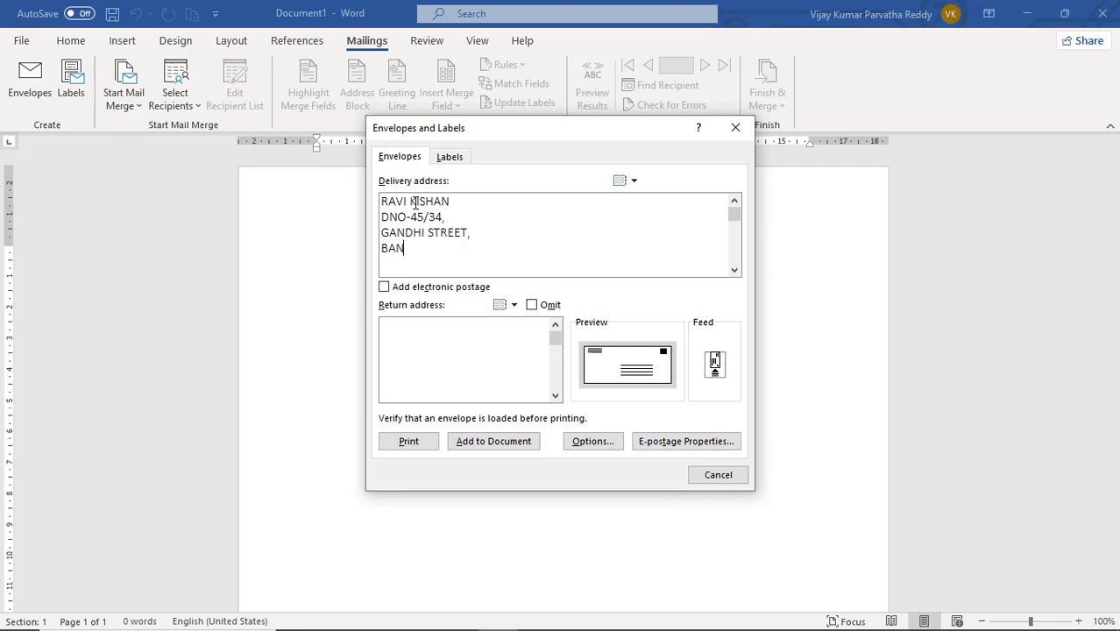
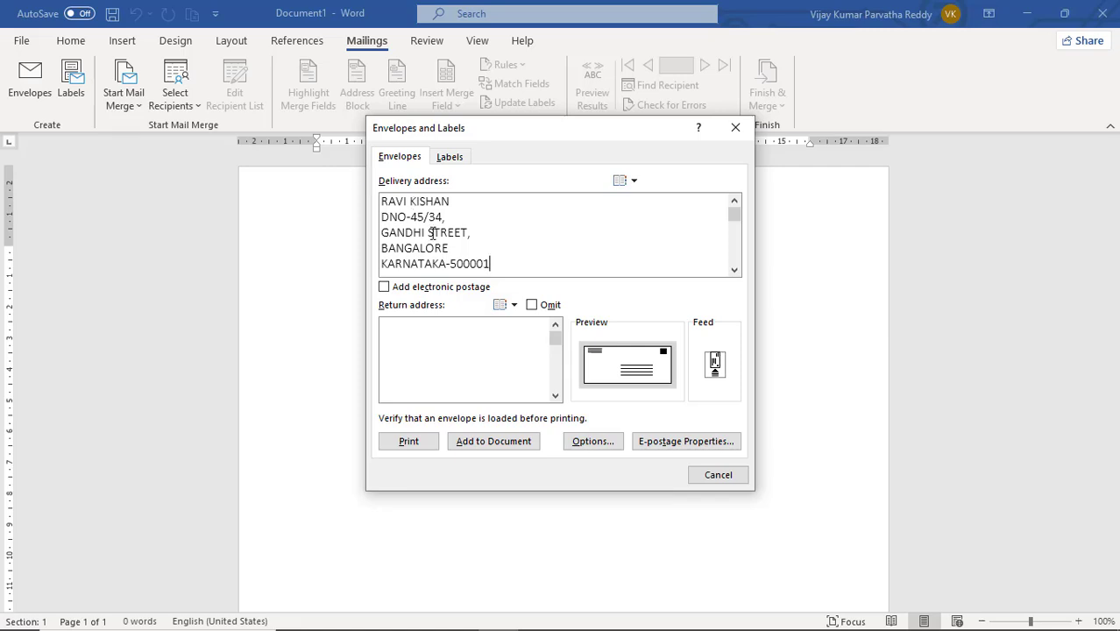
Copy the full delivery address into the return address.
drag(498, 263, 388, 198)
key(ctrl+c)
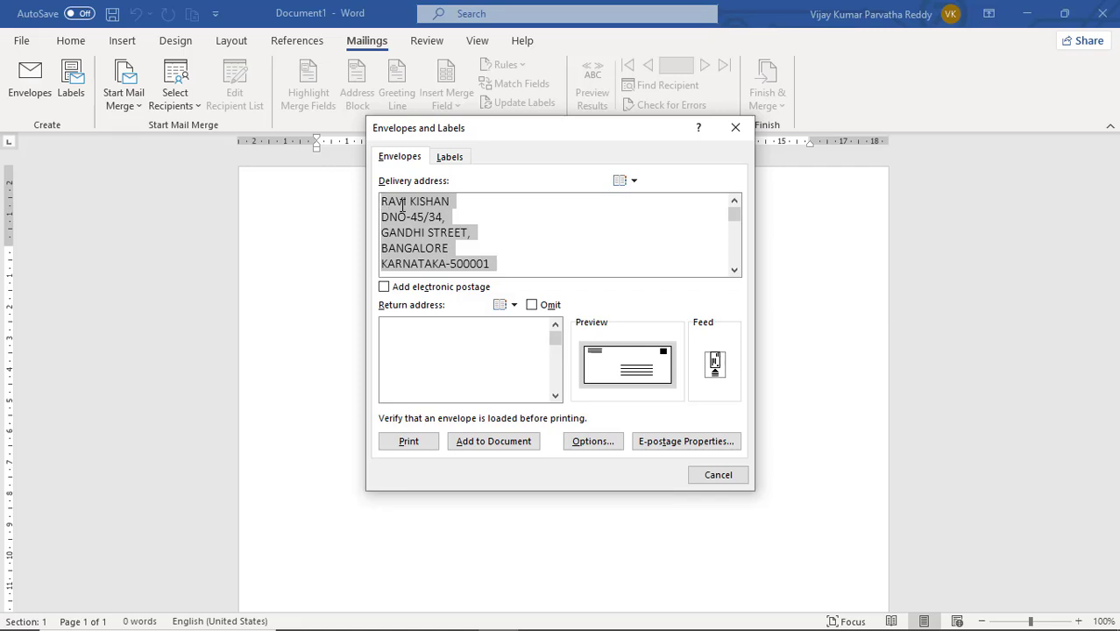
click(399, 334)
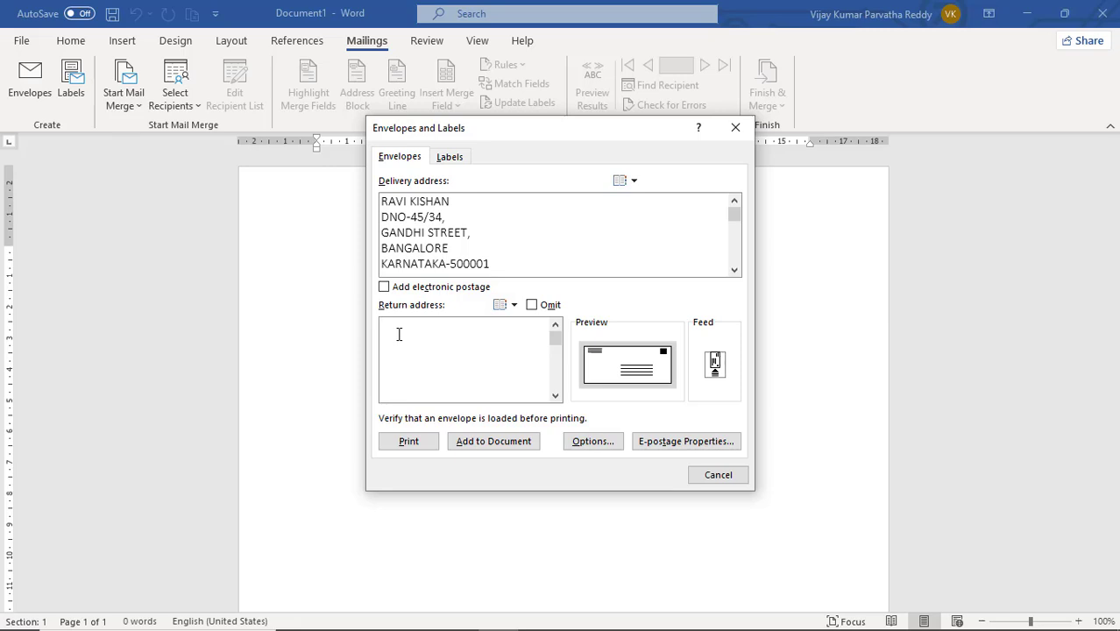
key(ctrl+v)
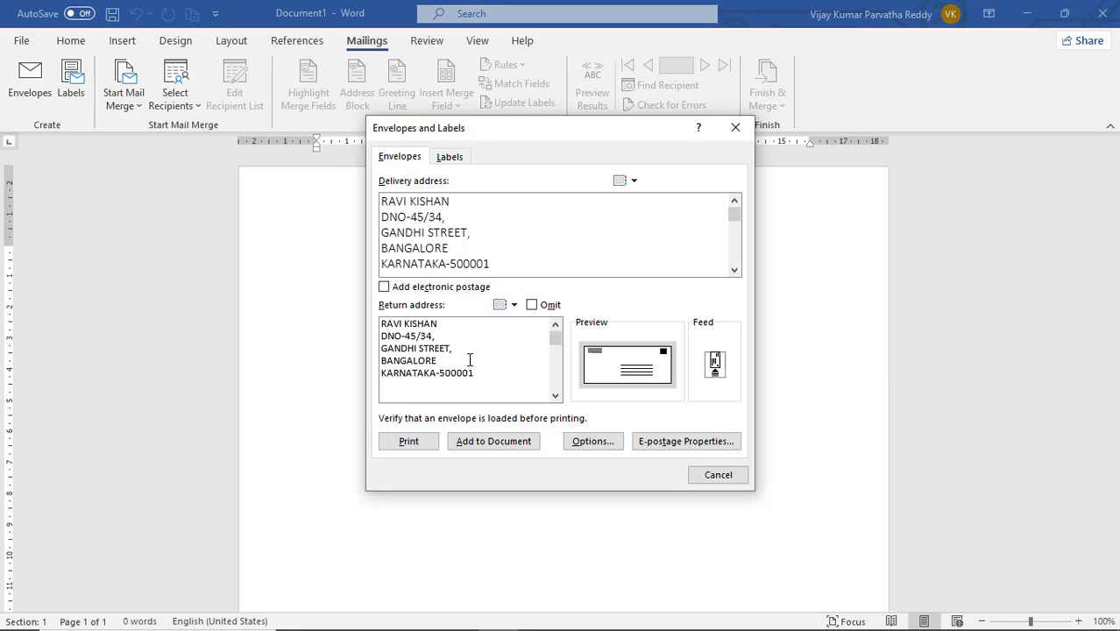
Replace the city and the last two digits of the postal code in the return address.
click(437, 360)
key(BackSpace)
key(BackSpace)
key(BackSpace)
key(BackSpace)
key(BackSpace)
key(BackSpace)
key(BackSpace)
key(BackSpace)
key(BackSpace)
text(MANGALORE)
click(473, 375)
text(21)
Replace the street name in the return address with the sender's street.
click(418, 353)
key(BackSpace)
key(BackSpace)
key(BackSpace)
key(BackSpace)
key(BackSpace)
key(BackSpace)
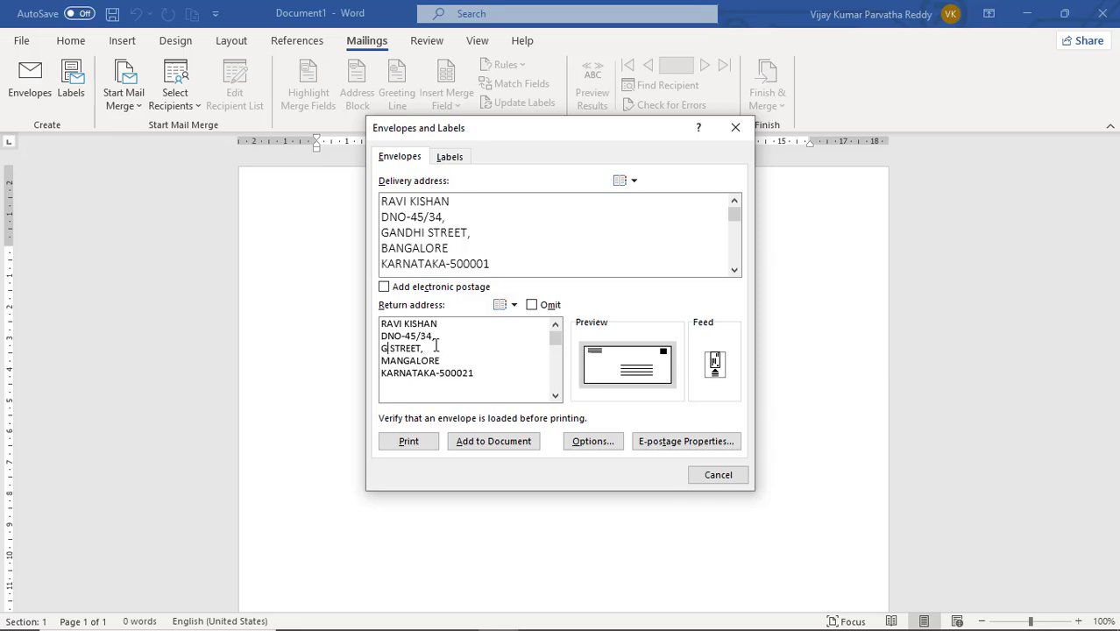
text(RAJA S)
key(BackSpace)
Replace the name on the first line of the return address with the sender's full name.
drag(447, 325, 381, 325)
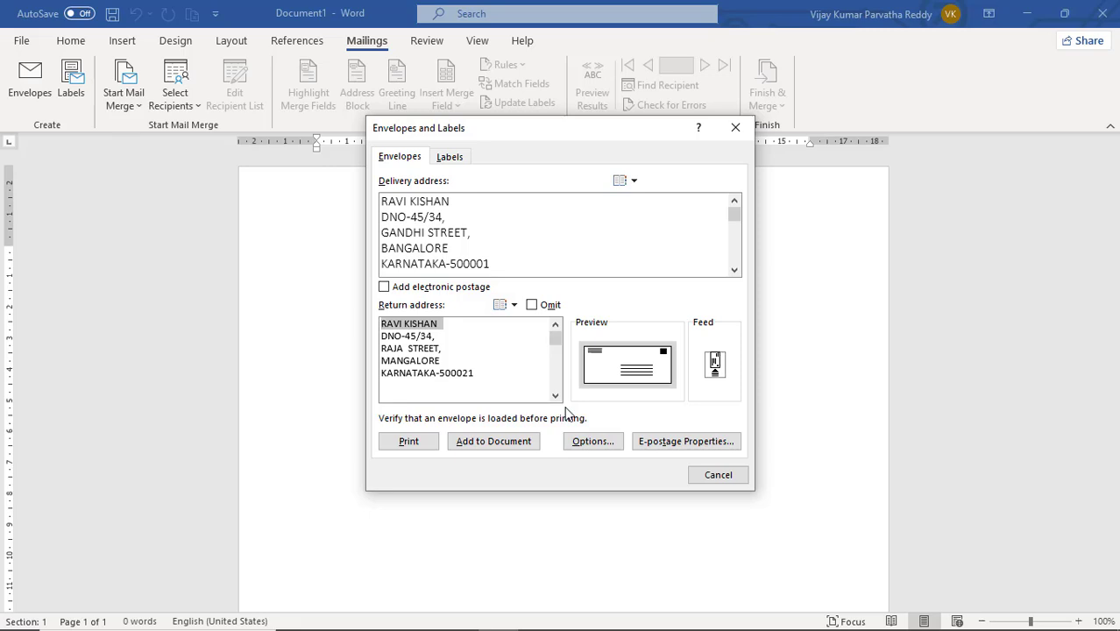
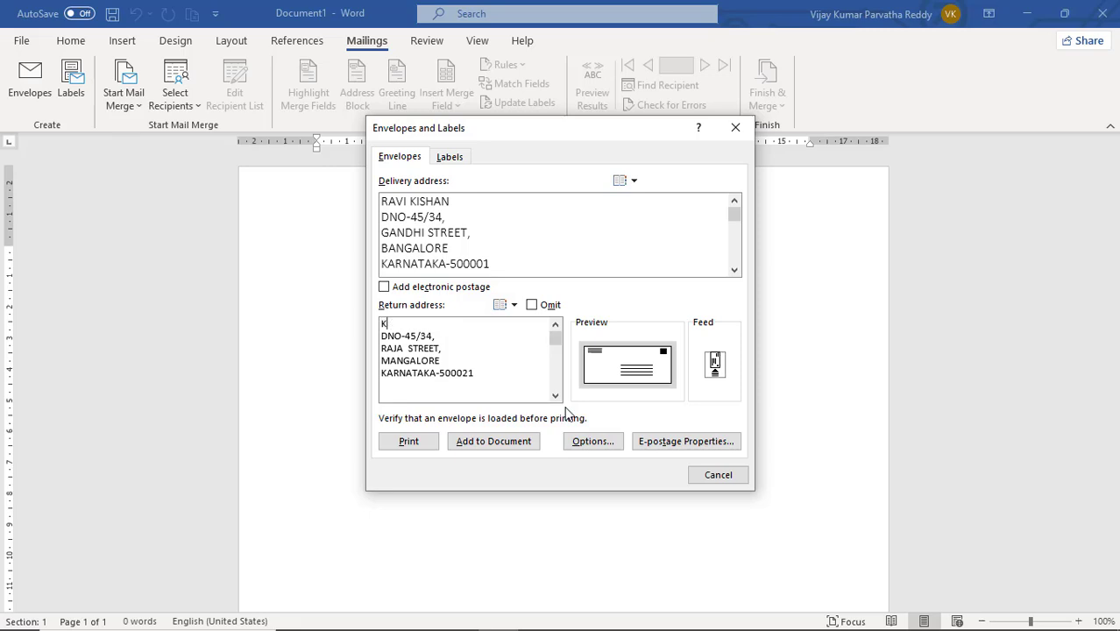
click(473, 207)
key(ctrl+a)
click(472, 207)
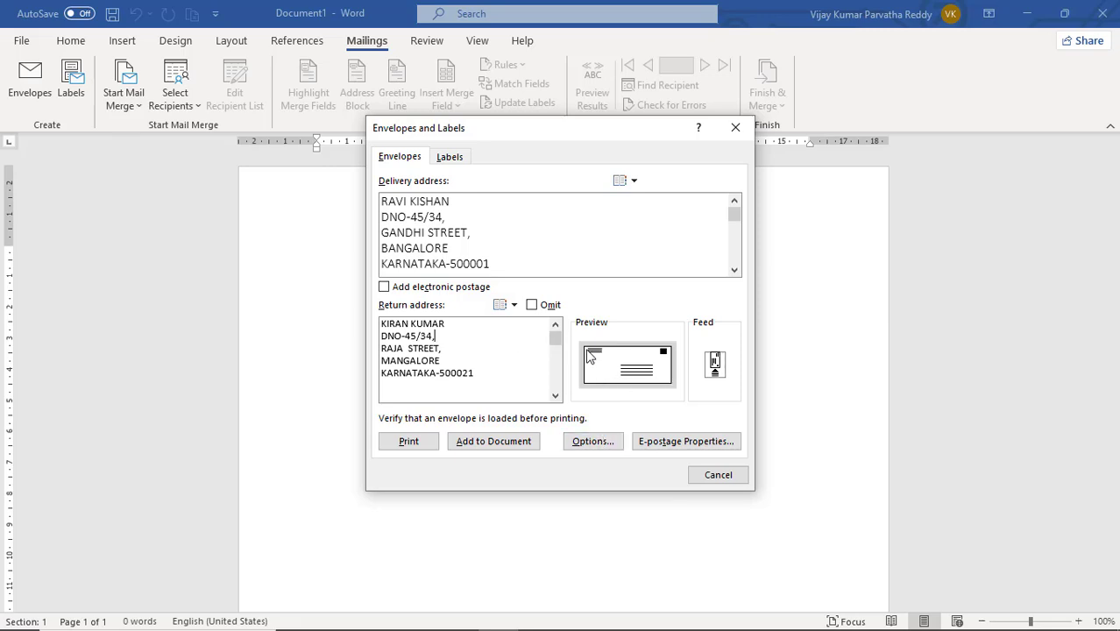
Set the envelope size to Size 9 (3 7/8 x 8 7/8 in) in the envelope options.
click(595, 443)
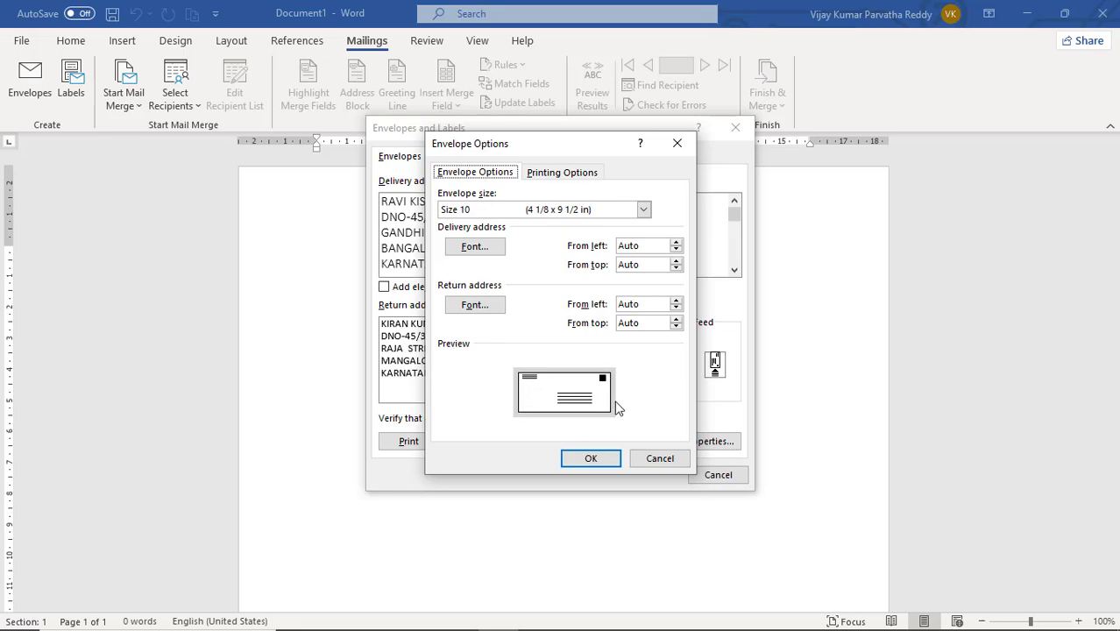
click(647, 215)
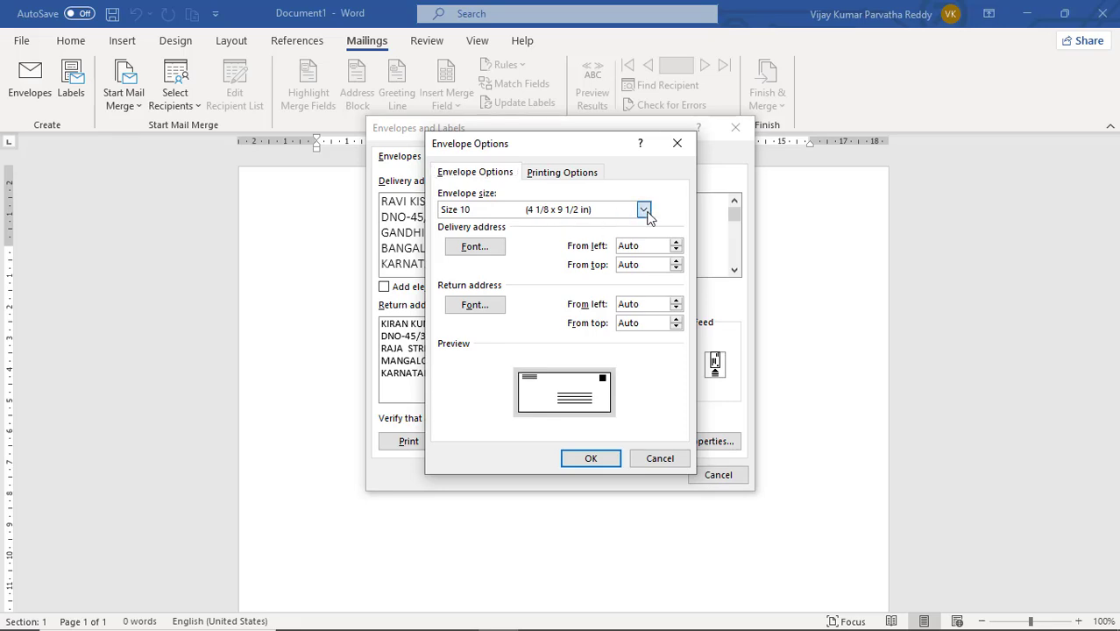
mouse_move(649, 255)
mouse_down()
mouse_move(642, 280)
mouse_move(644, 241)
mouse_up()
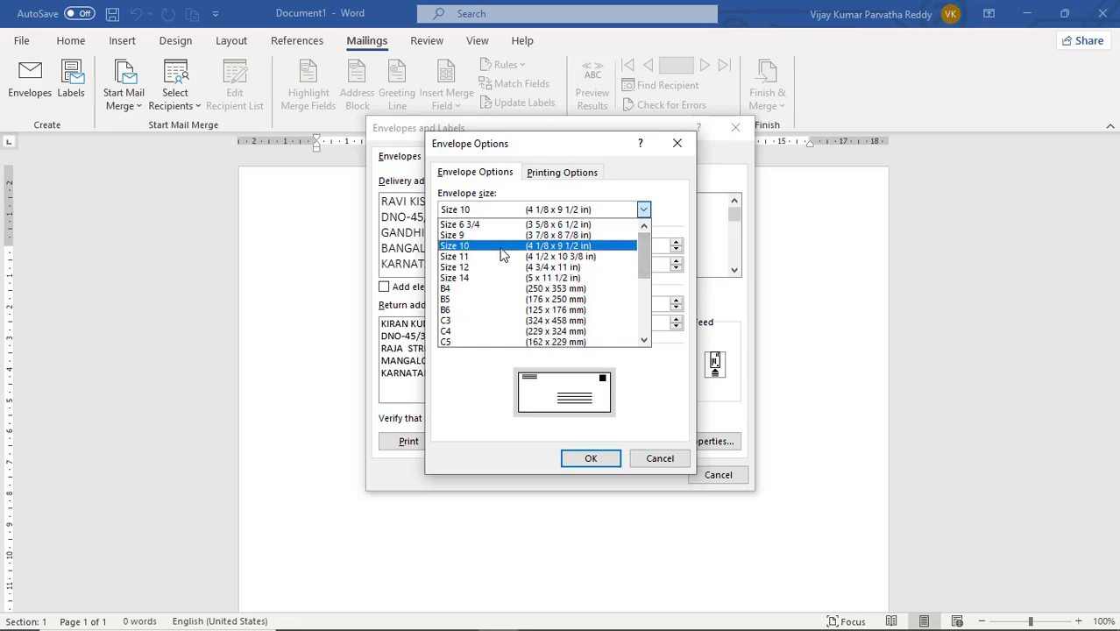
click(593, 226)
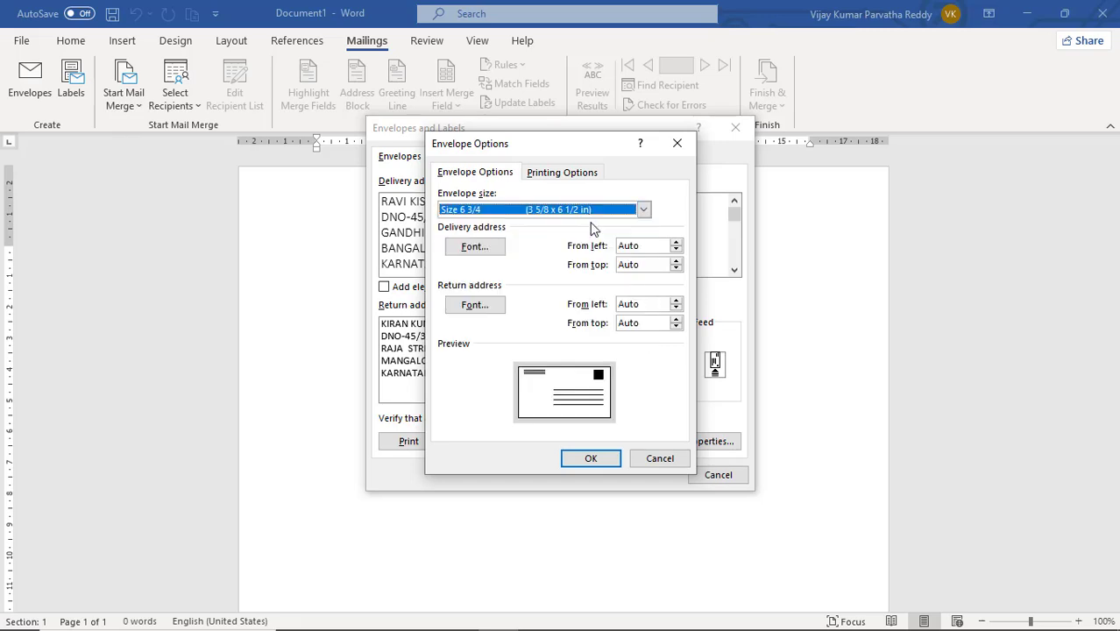
click(644, 211)
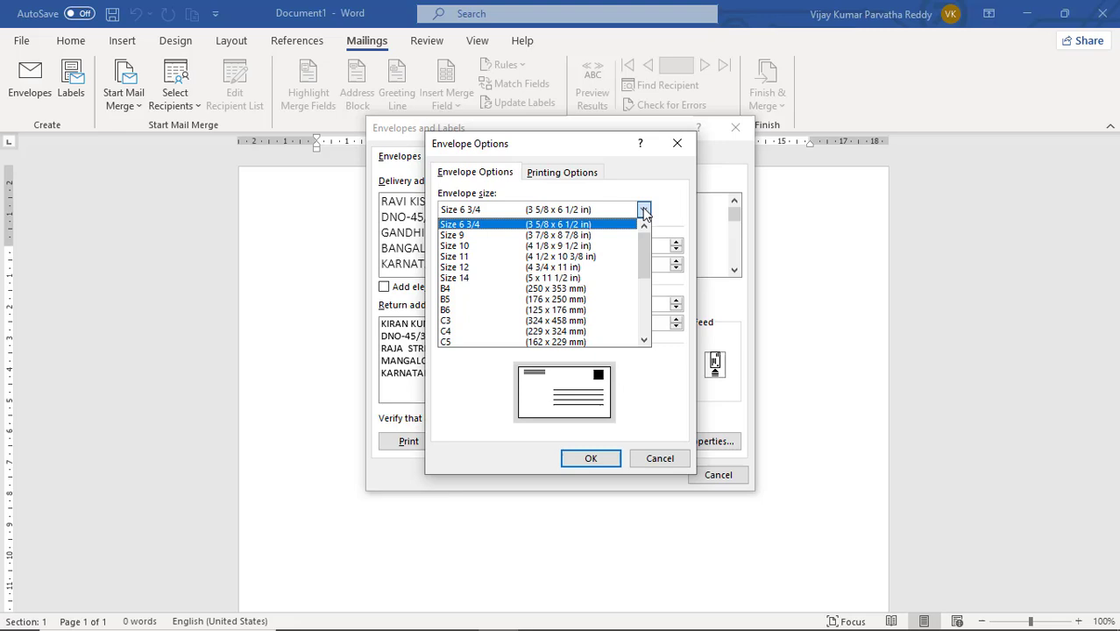
click(598, 235)
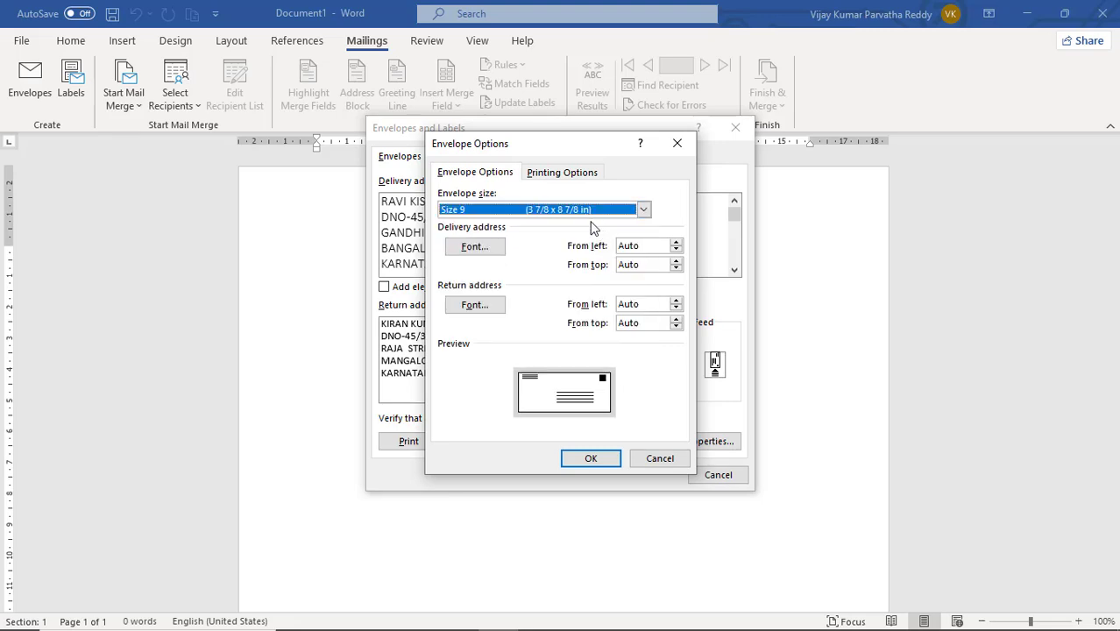
Try the Face down orientation in the envelope printing options and return to Face up.
click(559, 173)
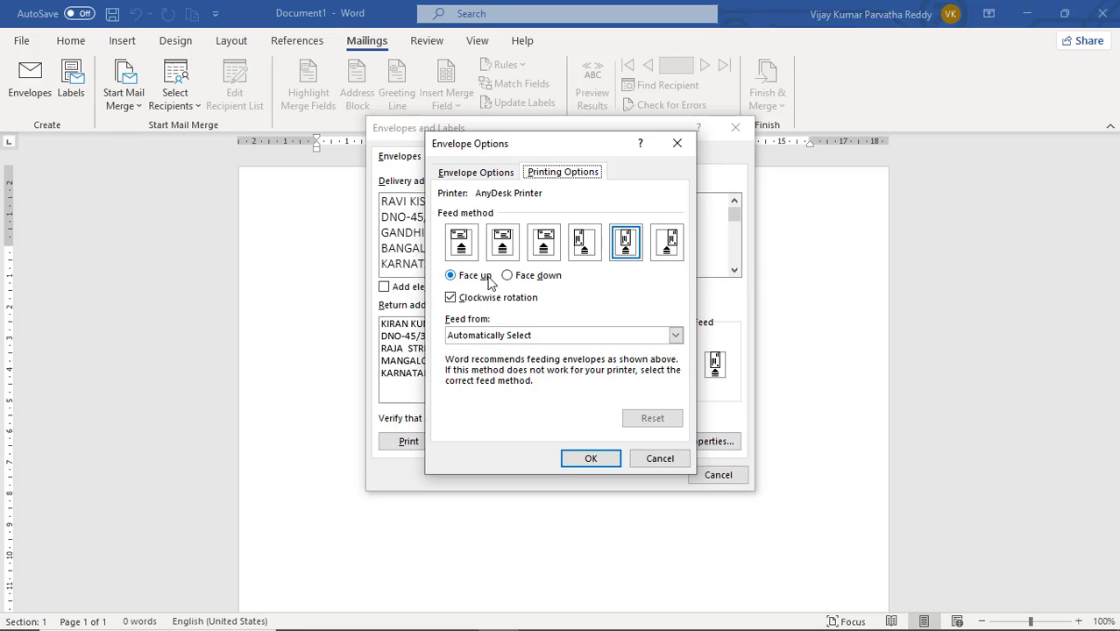
click(524, 280)
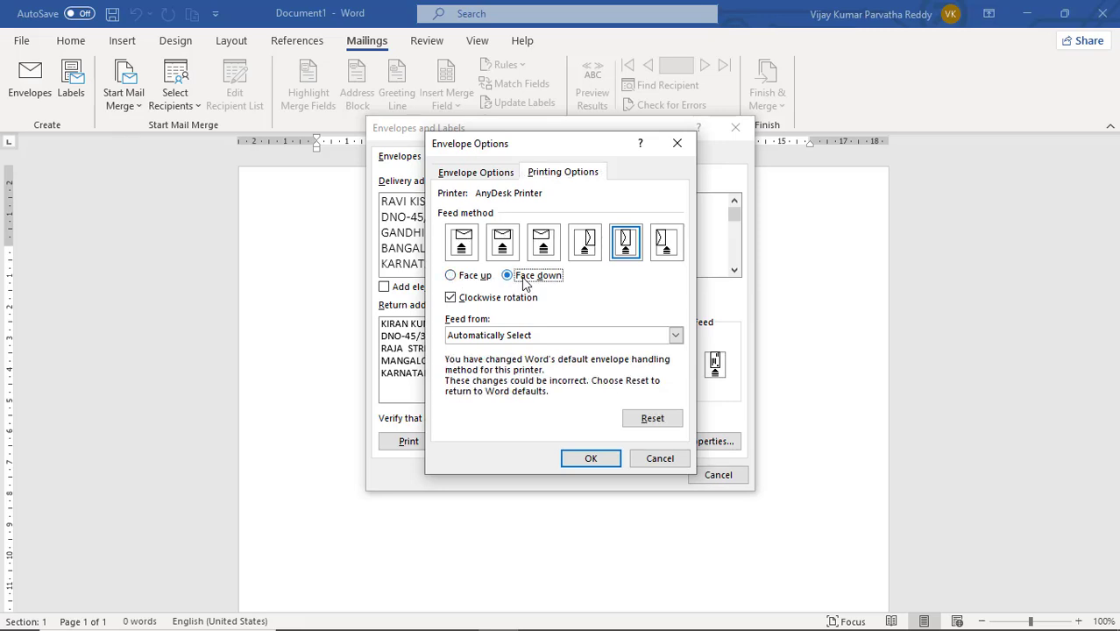
click(463, 277)
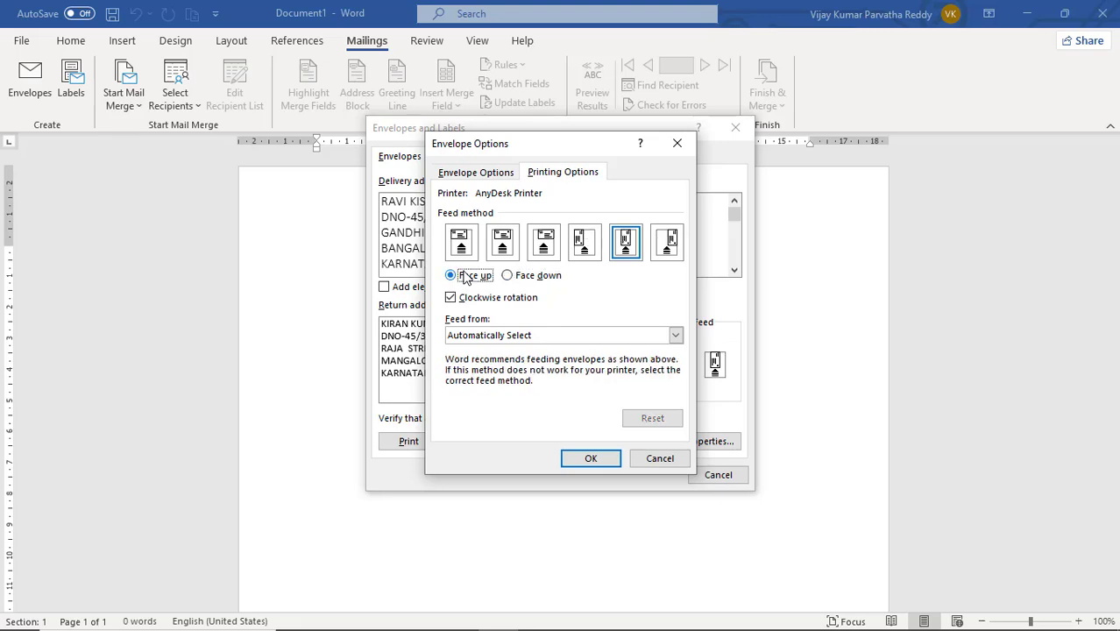
click(524, 281)
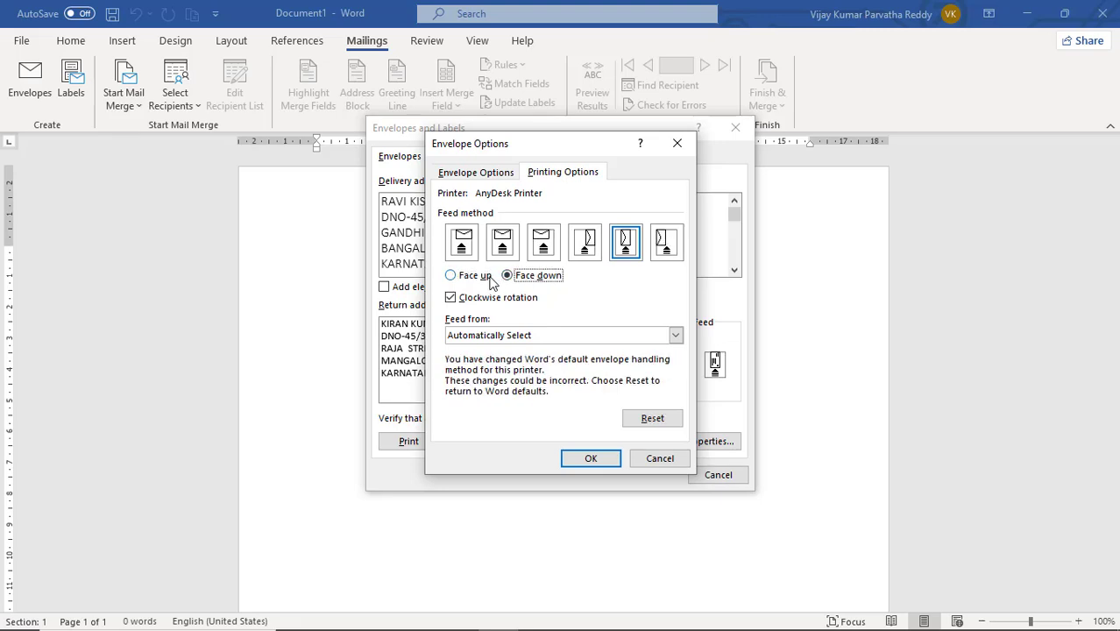
click(469, 277)
click(543, 284)
click(466, 282)
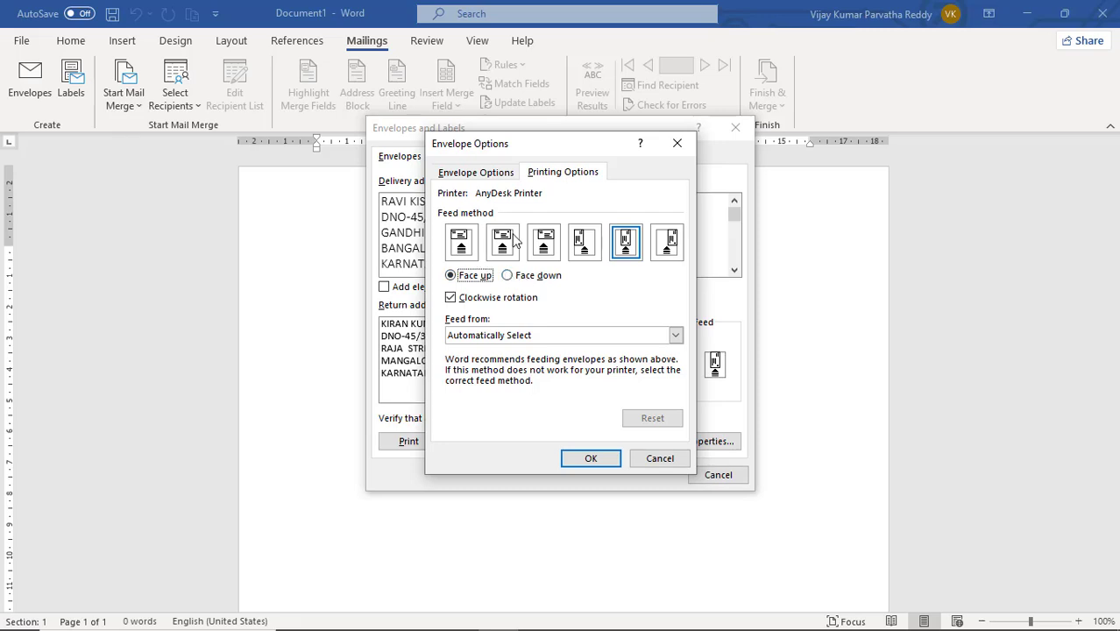
Choose the first of the six face-up feed methods for the envelope and apply the envelope options.
click(467, 245)
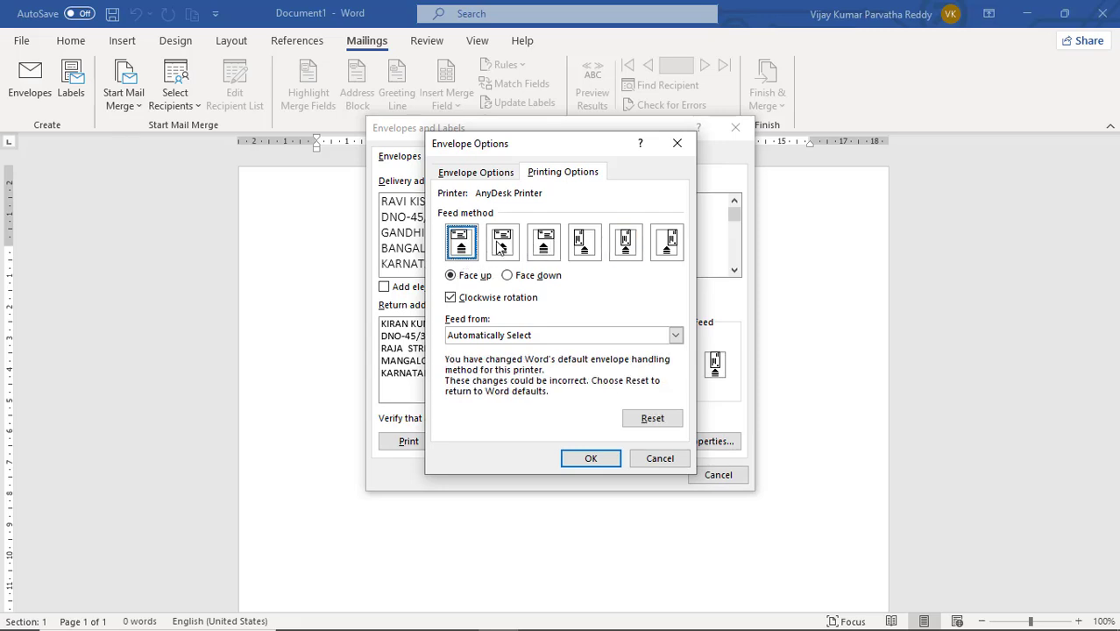
click(502, 245)
click(539, 252)
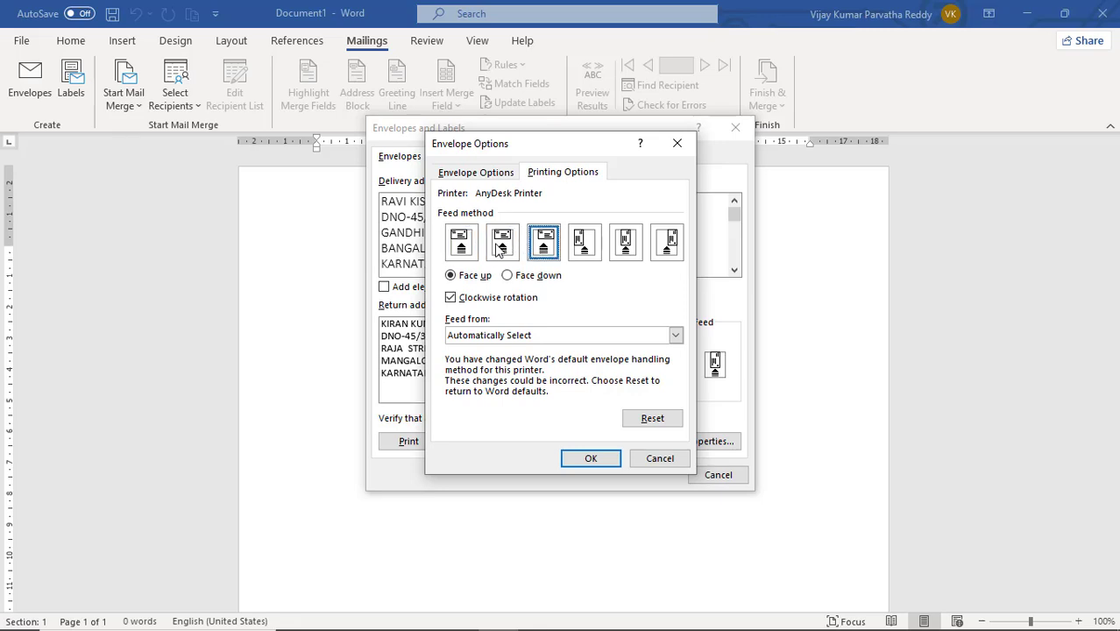
click(499, 249)
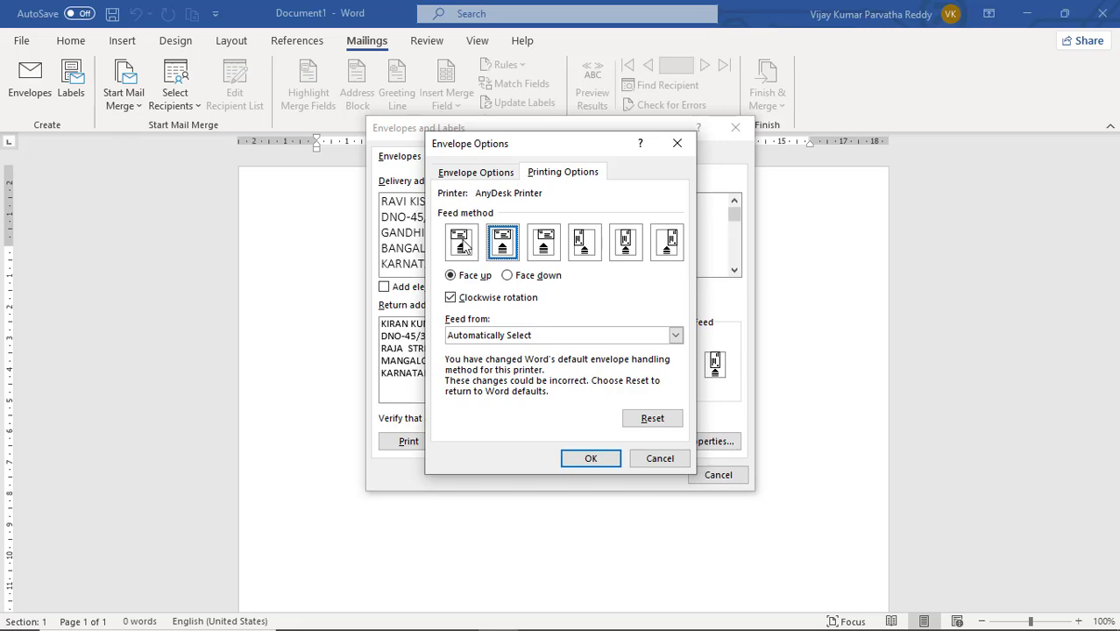
click(464, 248)
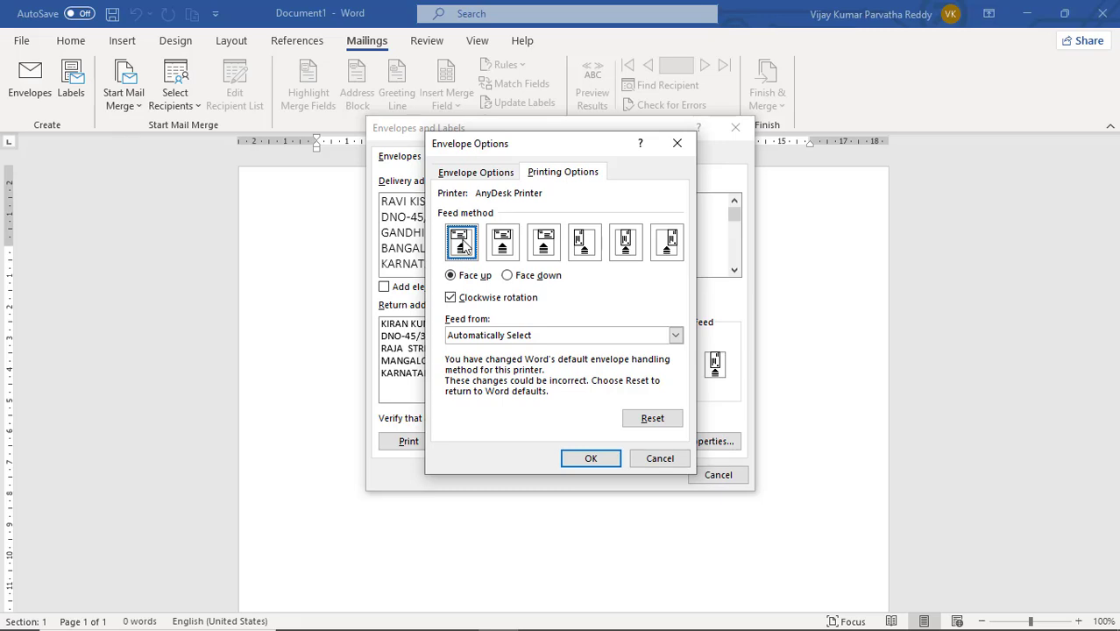
click(481, 175)
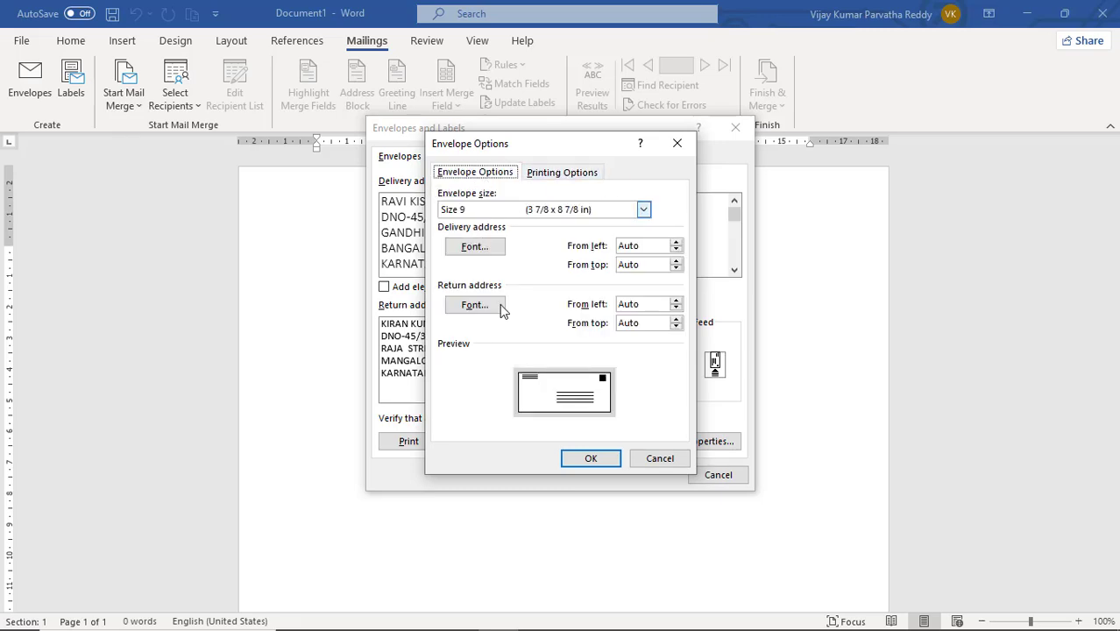
click(599, 460)
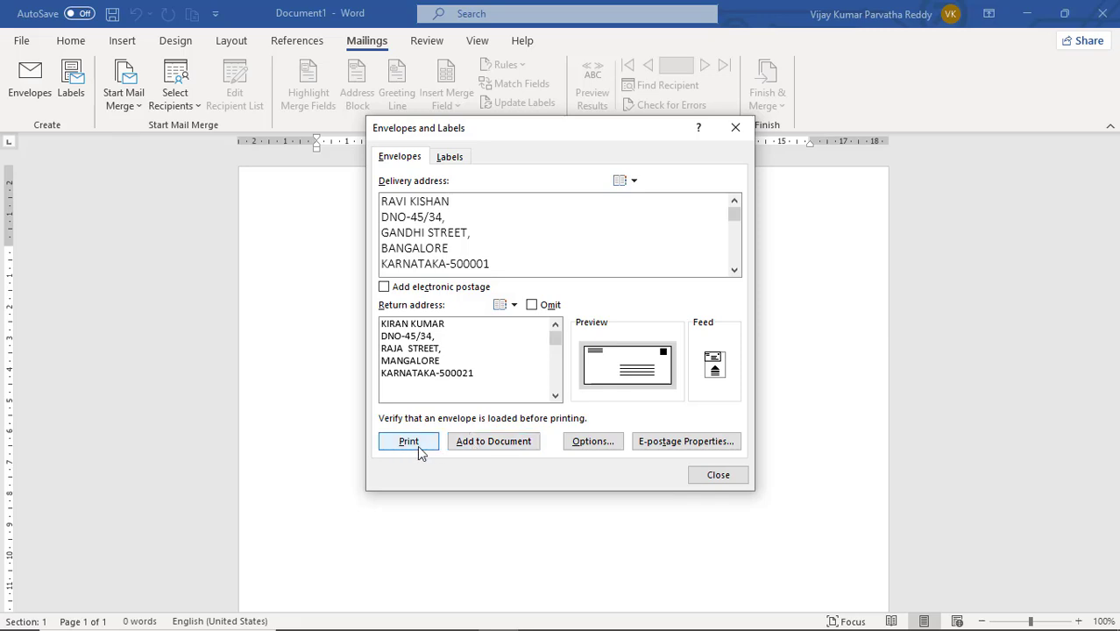
Add the envelope to the document and save the new return address as the default.
click(470, 446)
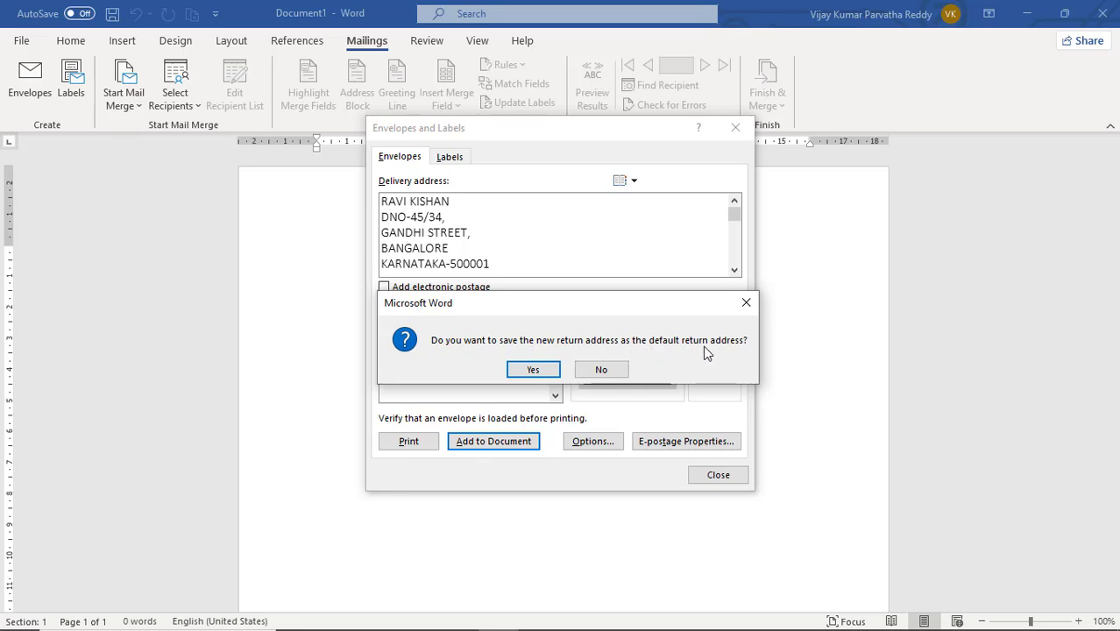
click(536, 370)
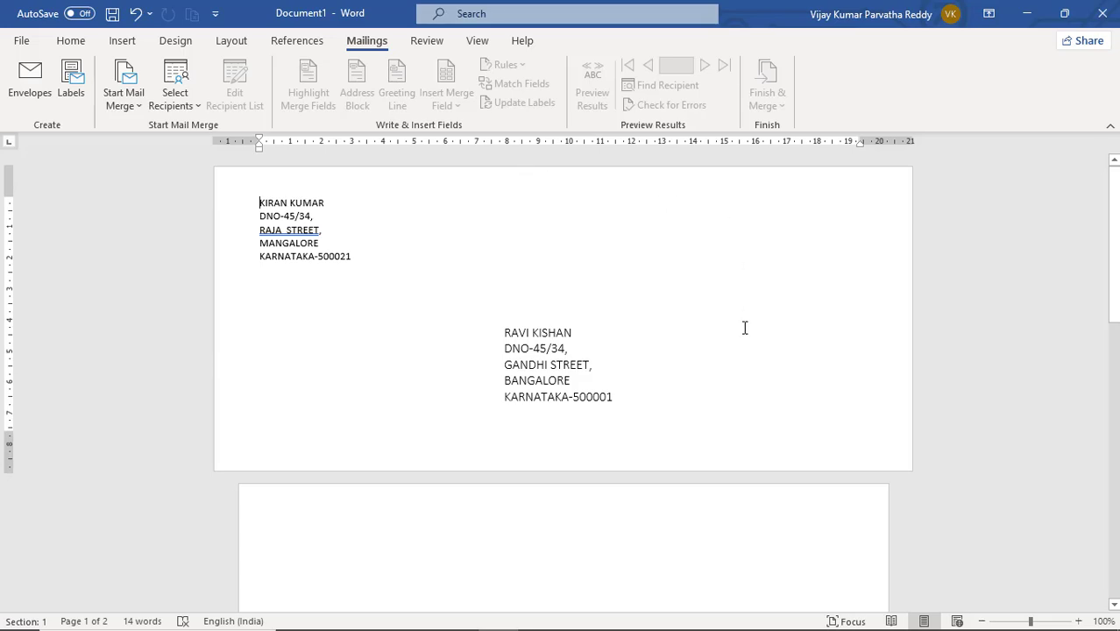
click(360, 242)
click(26, 40)
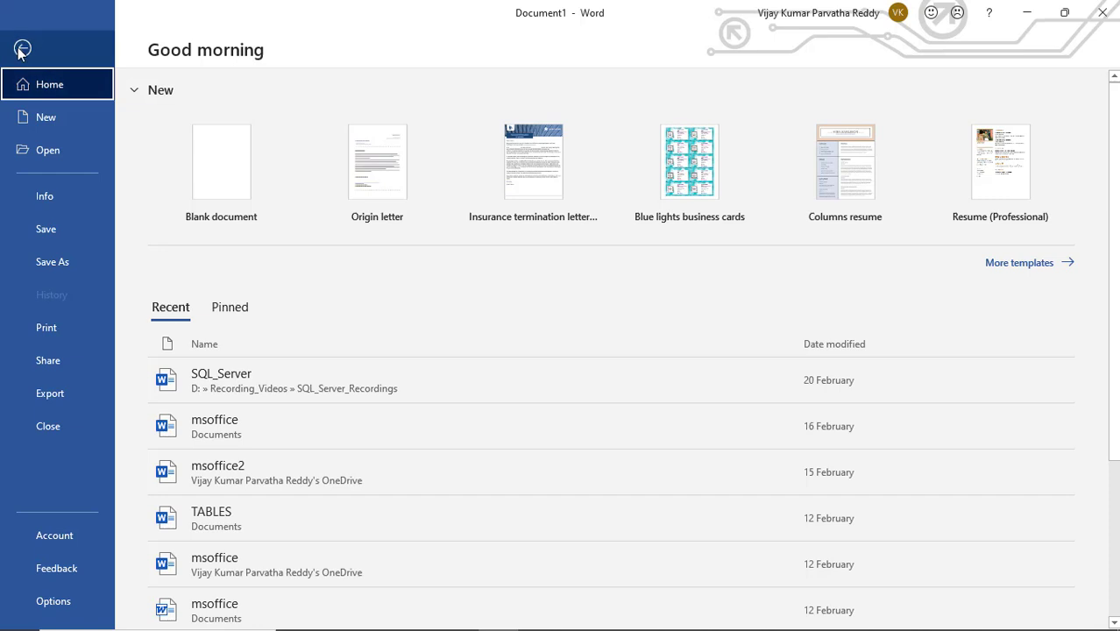
click(22, 50)
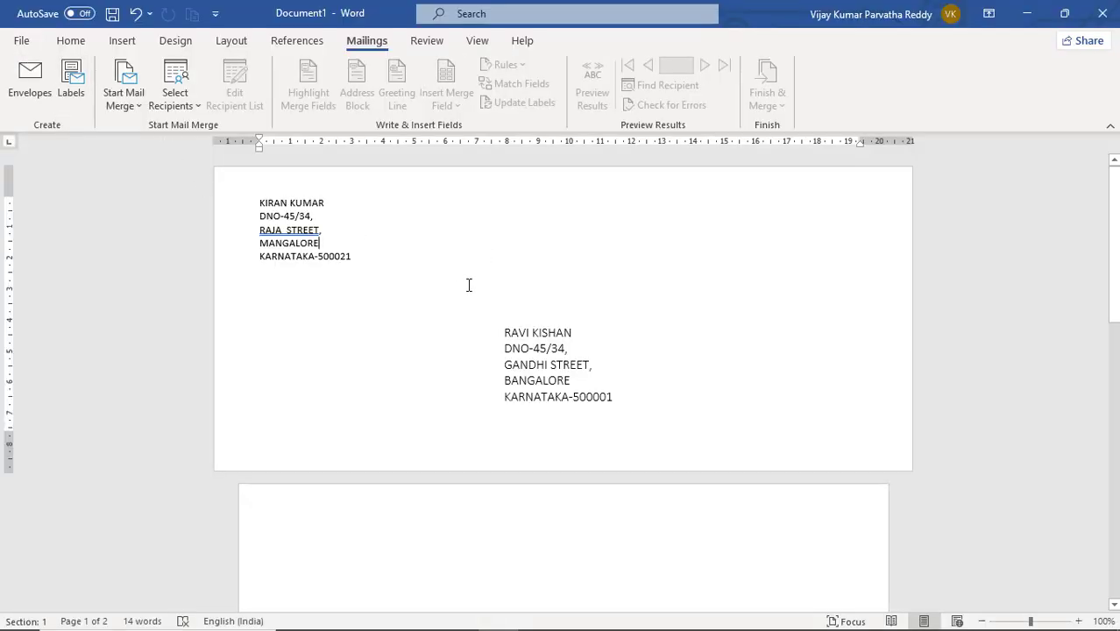
Move the delivery address frame about 1.5 cm to the right on the envelope.
click(551, 329)
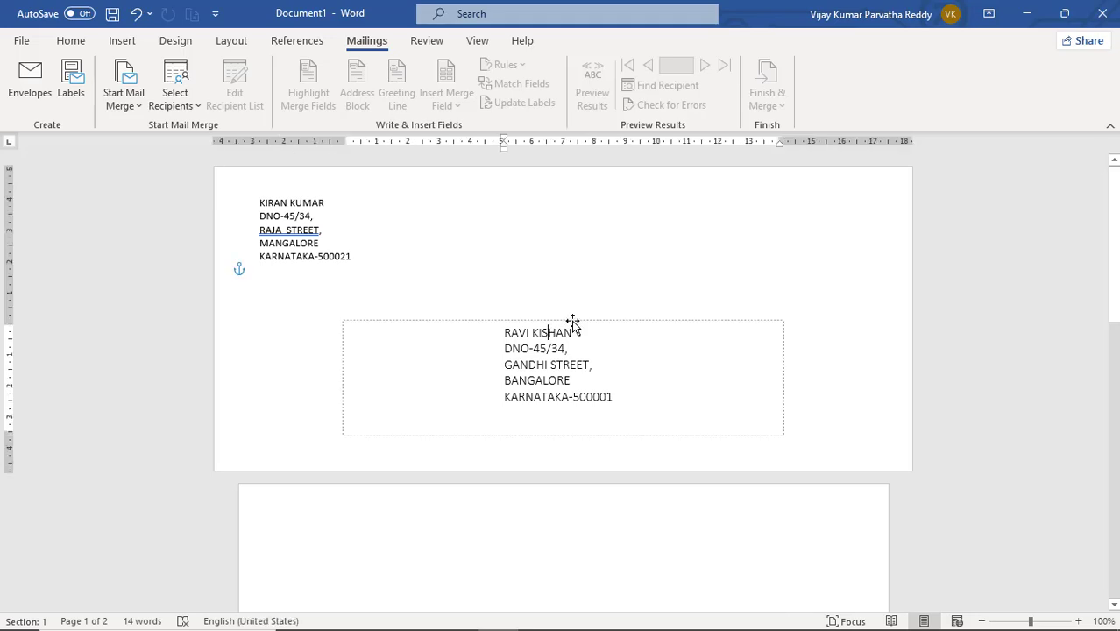
click(573, 323)
drag(572, 323, 683, 322)
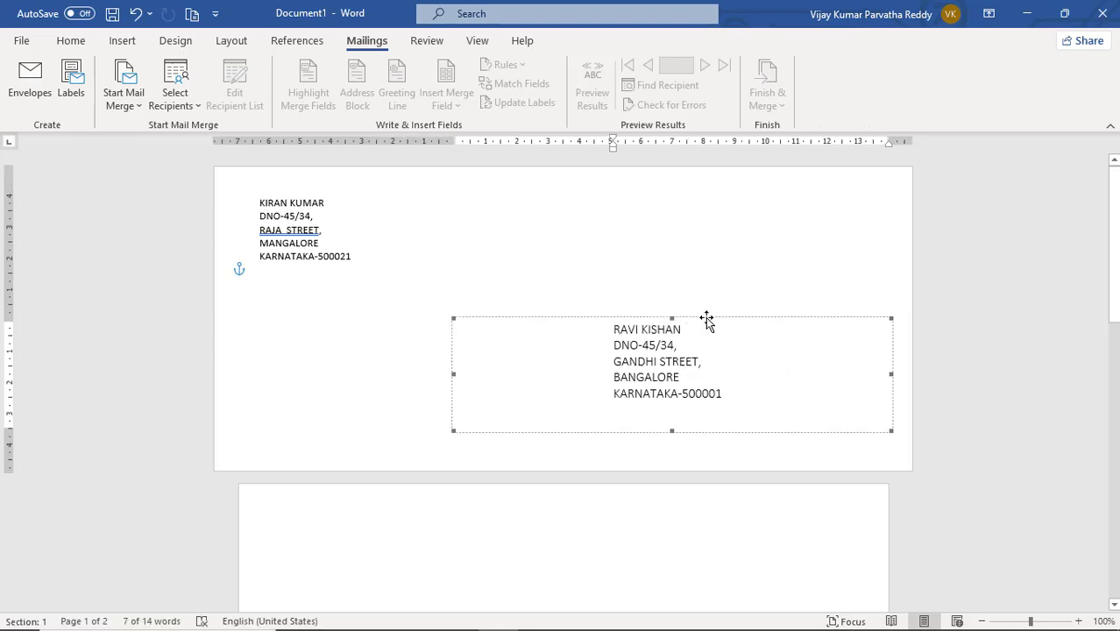
drag(708, 319, 645, 318)
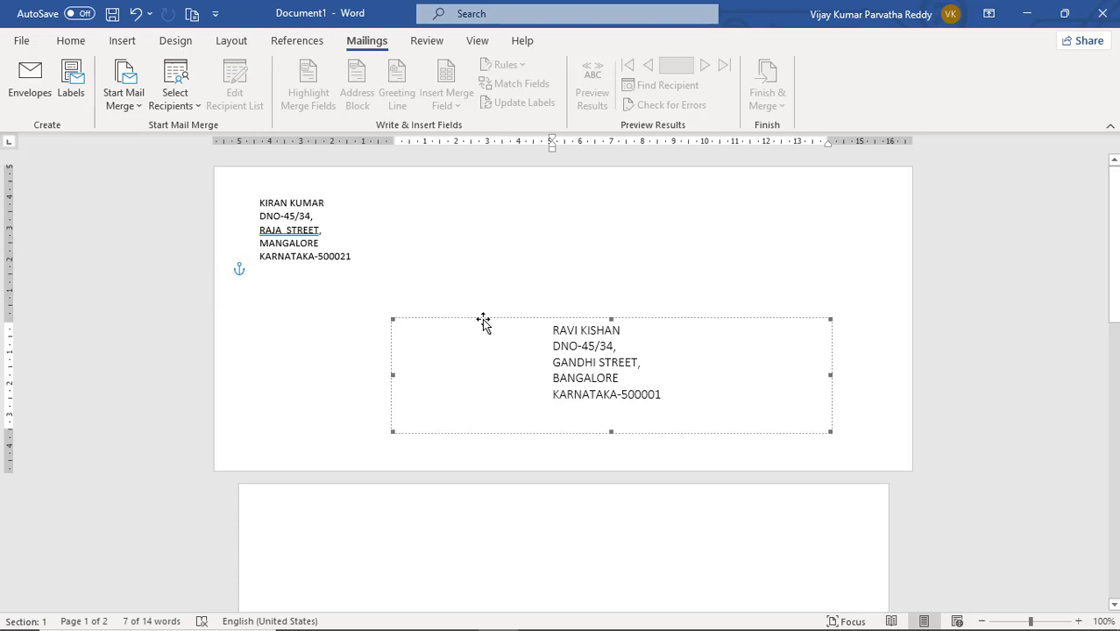
Start setting up mailing labels and join the recipient's split name onto one line of the label address.
click(370, 264)
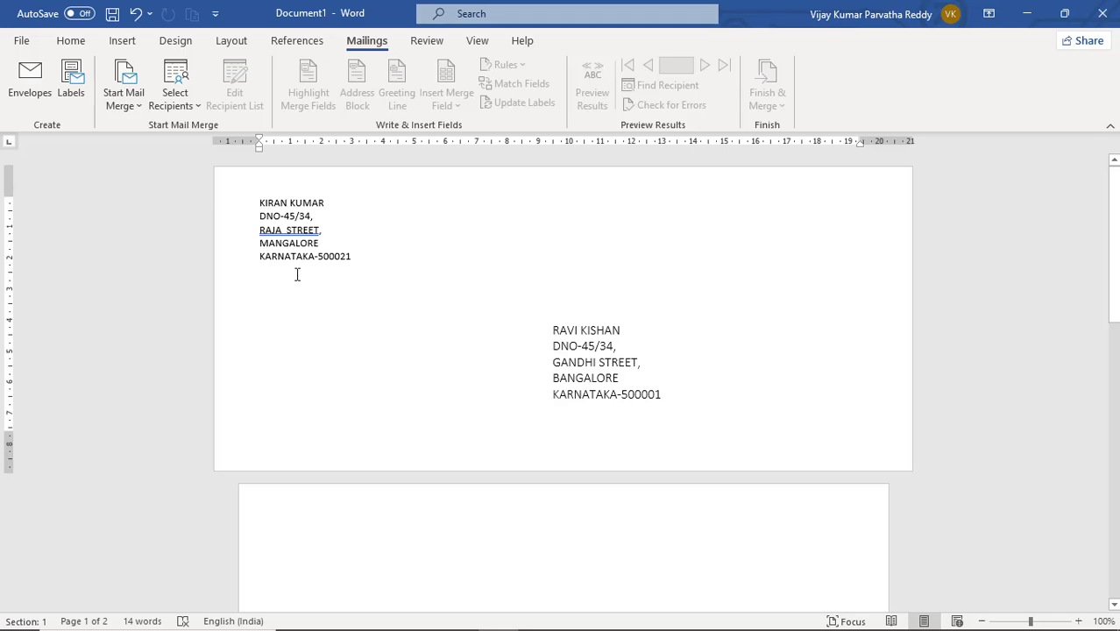
click(70, 86)
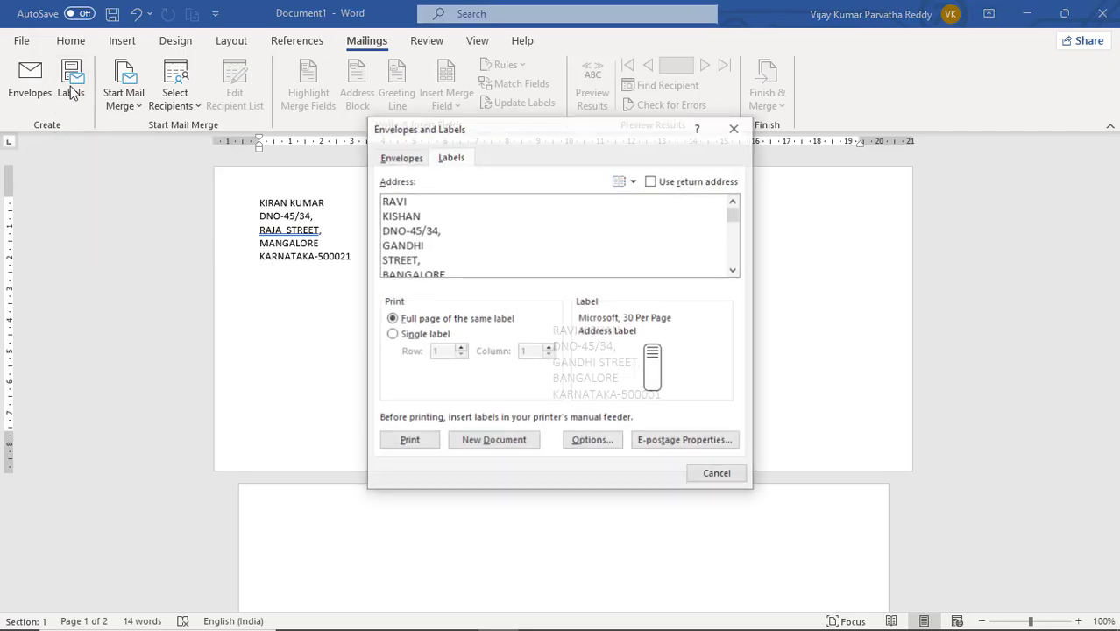
click(424, 213)
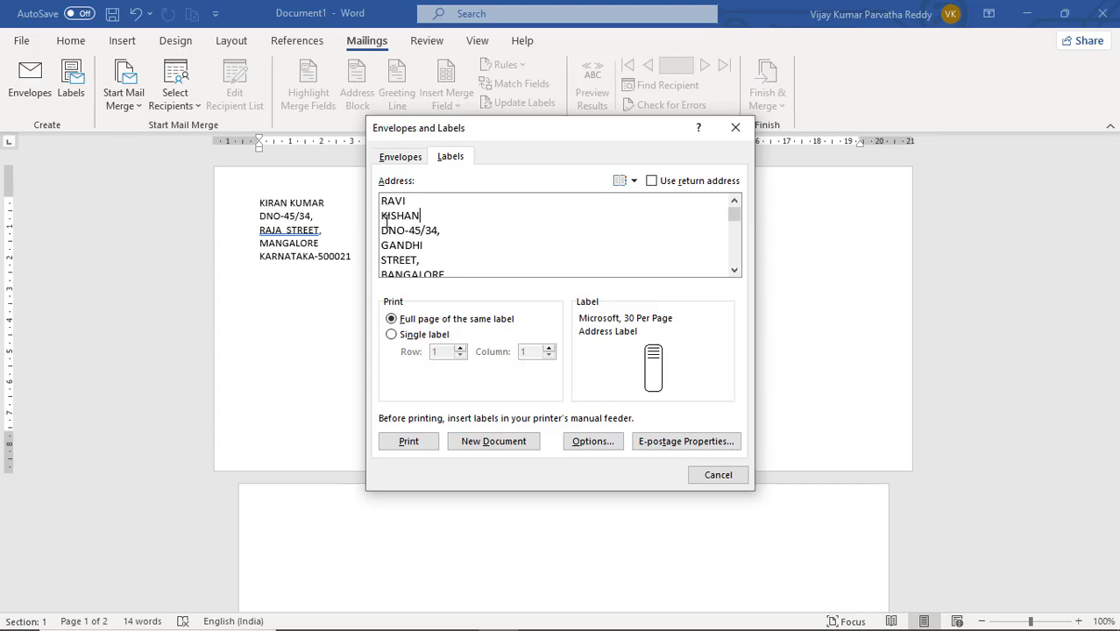
click(382, 216)
key(BackSpace)
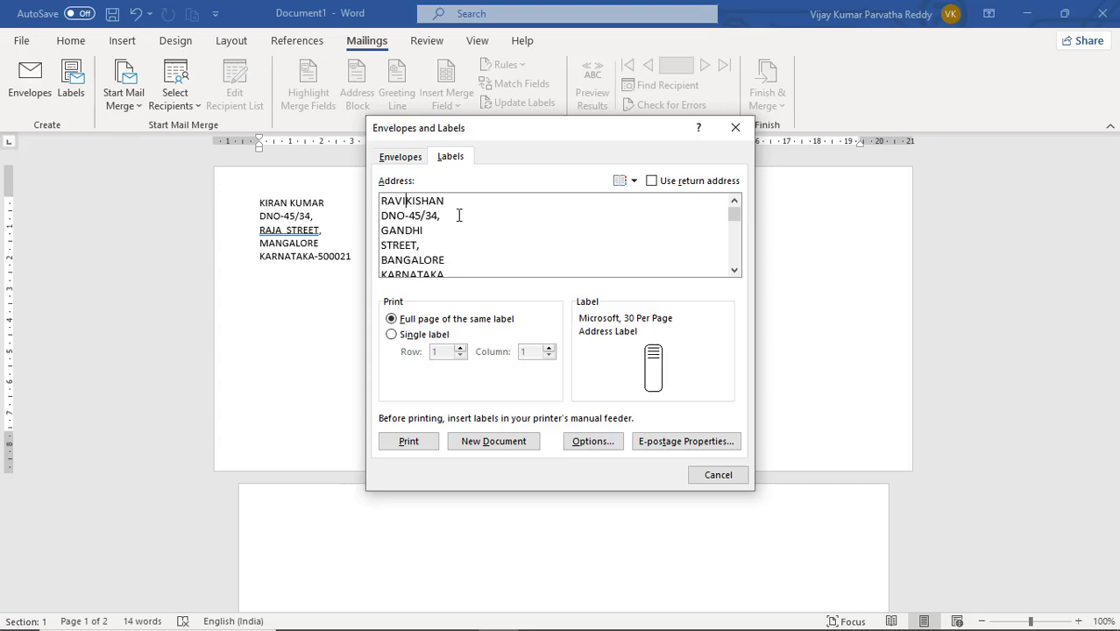
key(Return)
key(BackSpace)
Check the remaining lines of the label address down to the postal code.
click(735, 271)
click(735, 271)
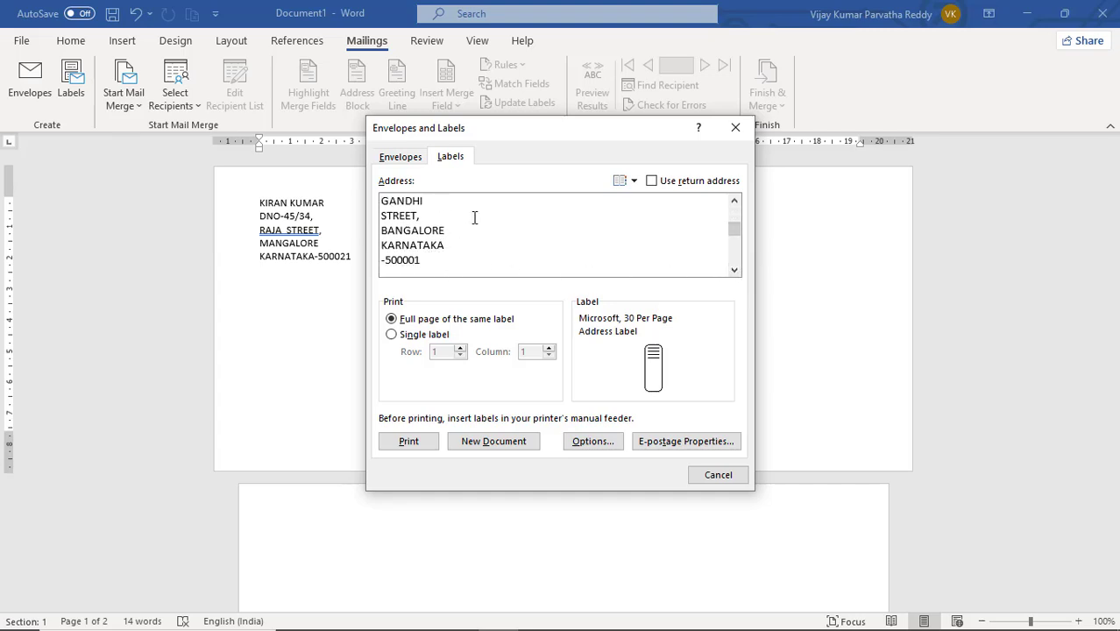
click(734, 203)
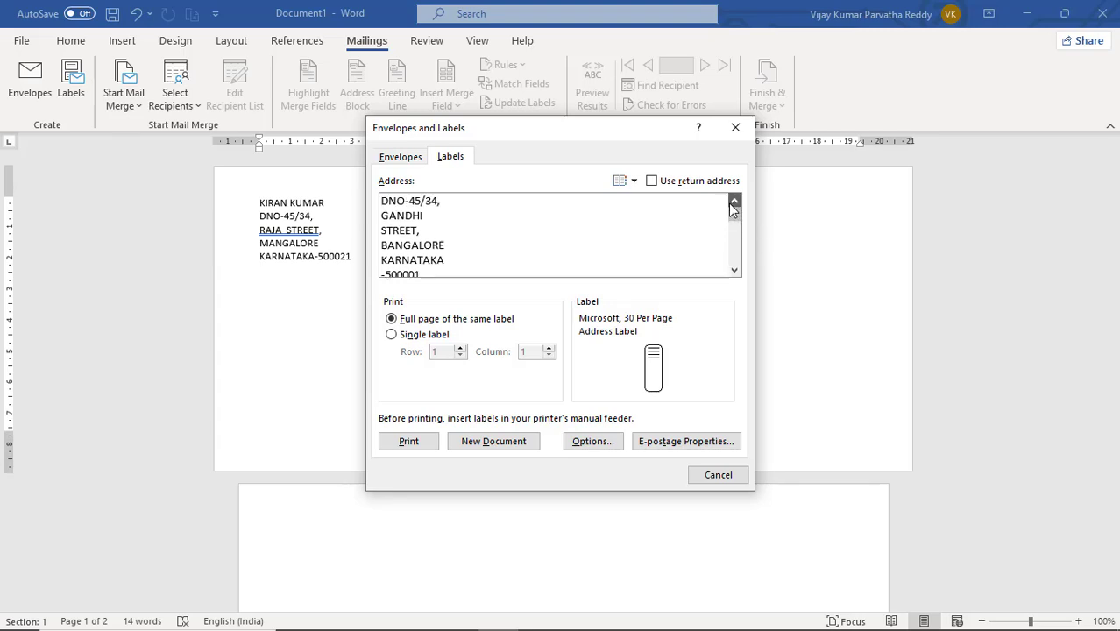
click(734, 202)
click(734, 271)
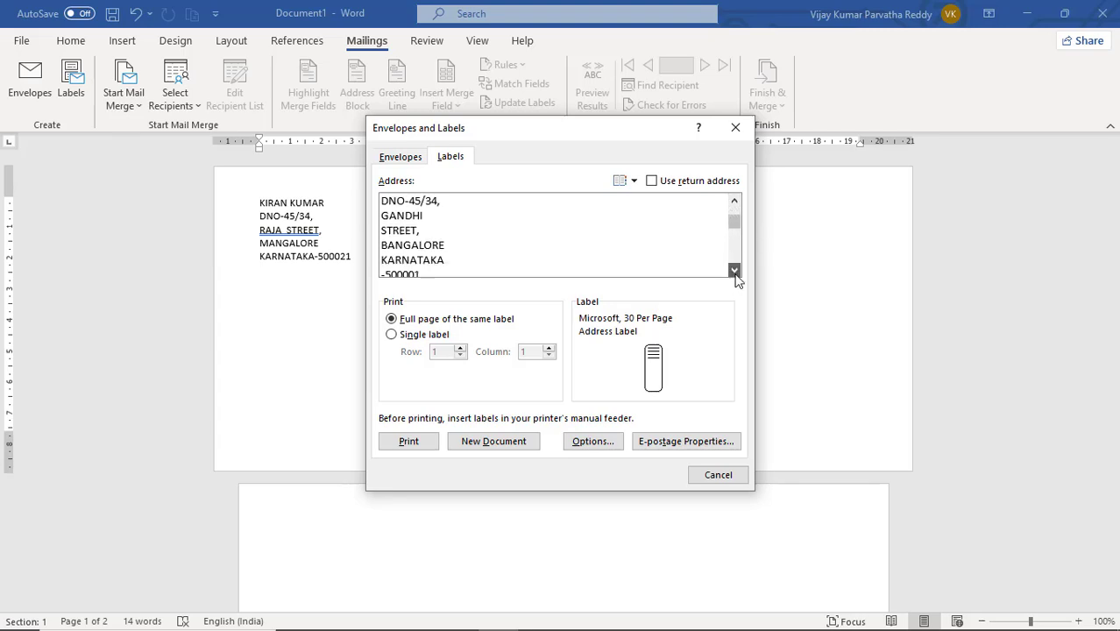
click(734, 271)
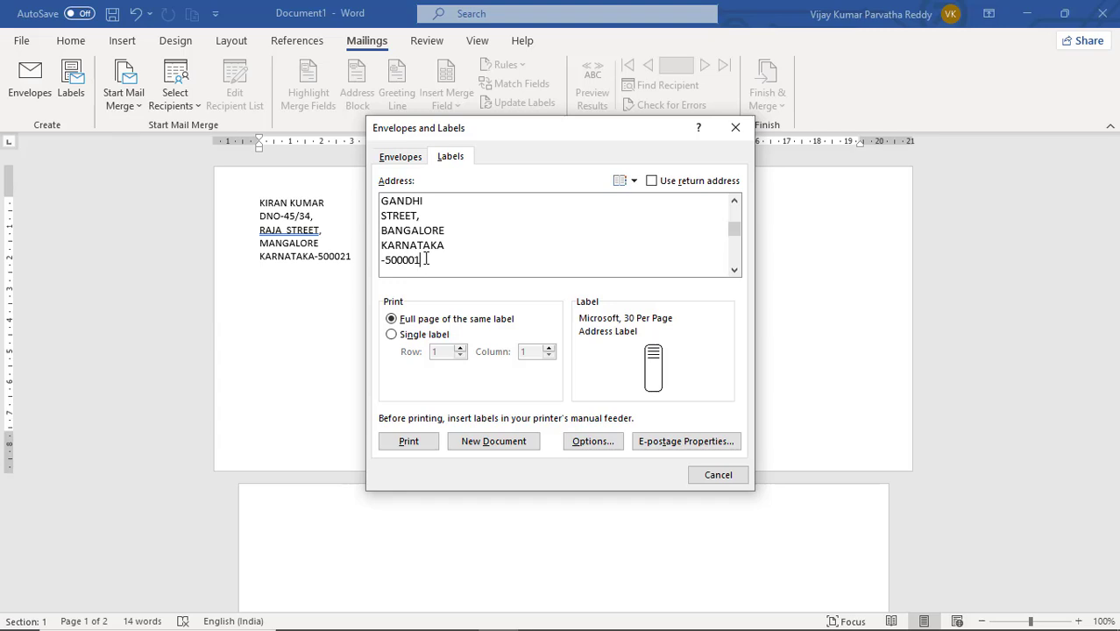
drag(427, 260, 378, 260)
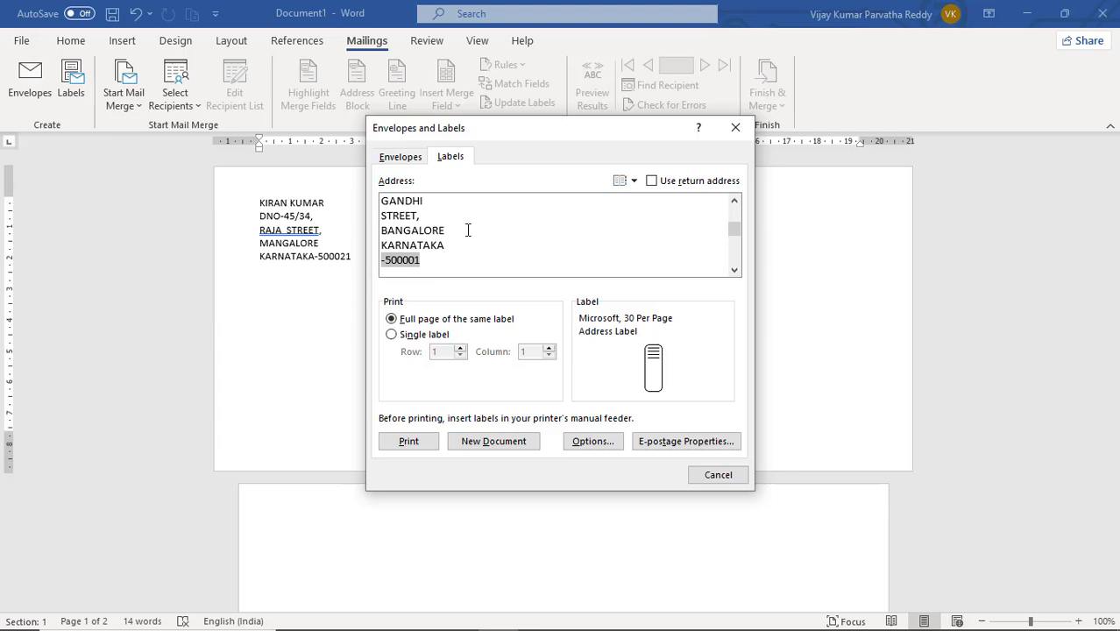
click(735, 203)
click(734, 202)
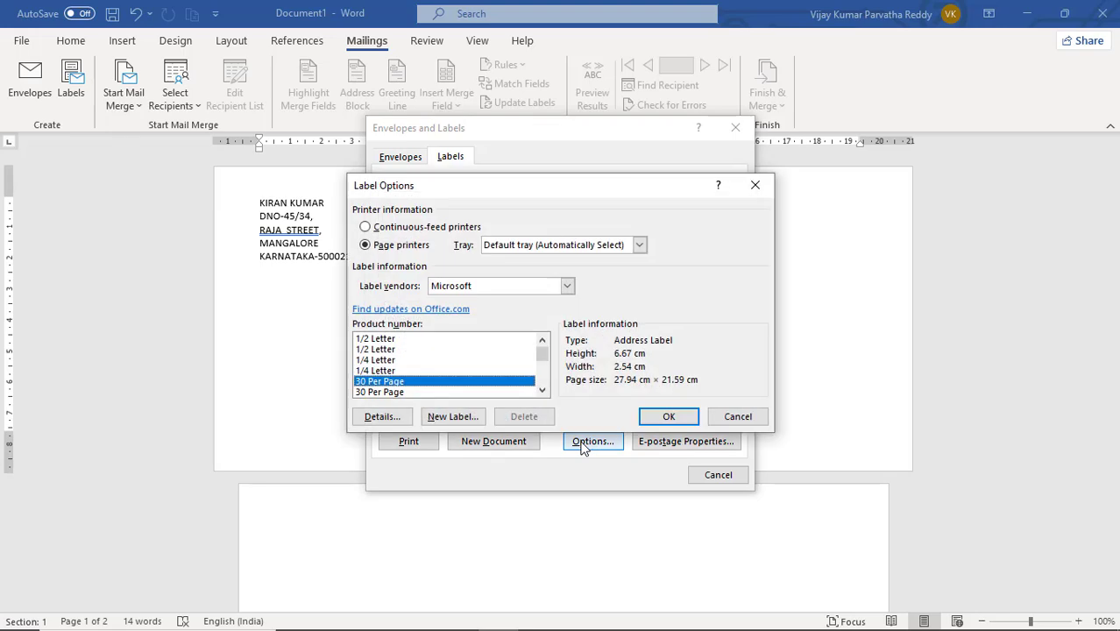
Compare the two Microsoft 30 Per Page products in the label options and select the first one.
click(542, 391)
click(394, 383)
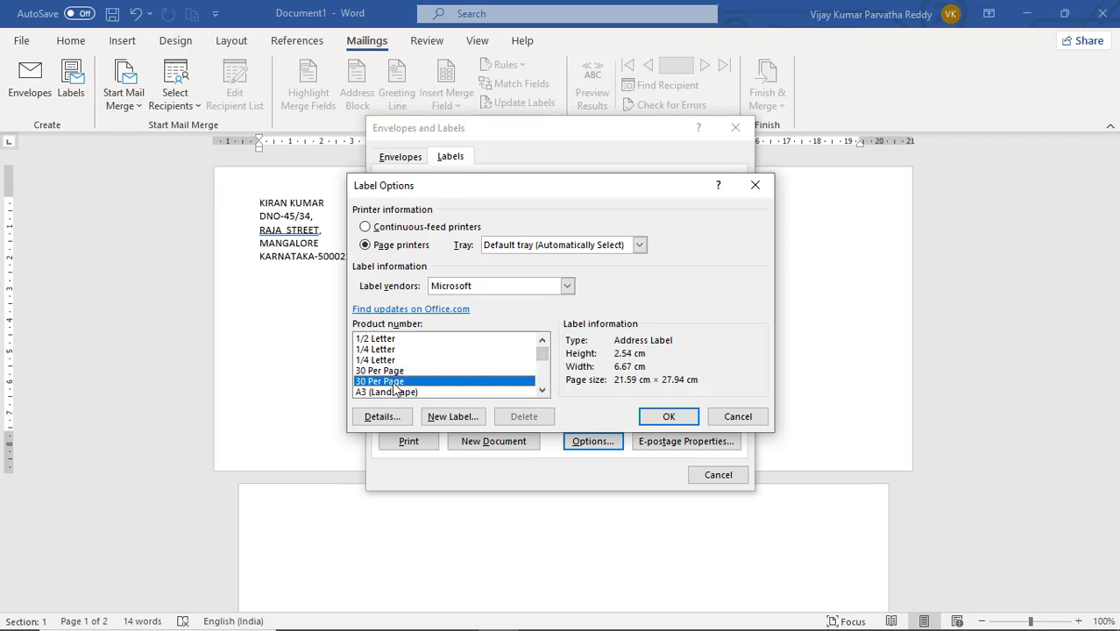
click(395, 372)
click(396, 383)
click(396, 373)
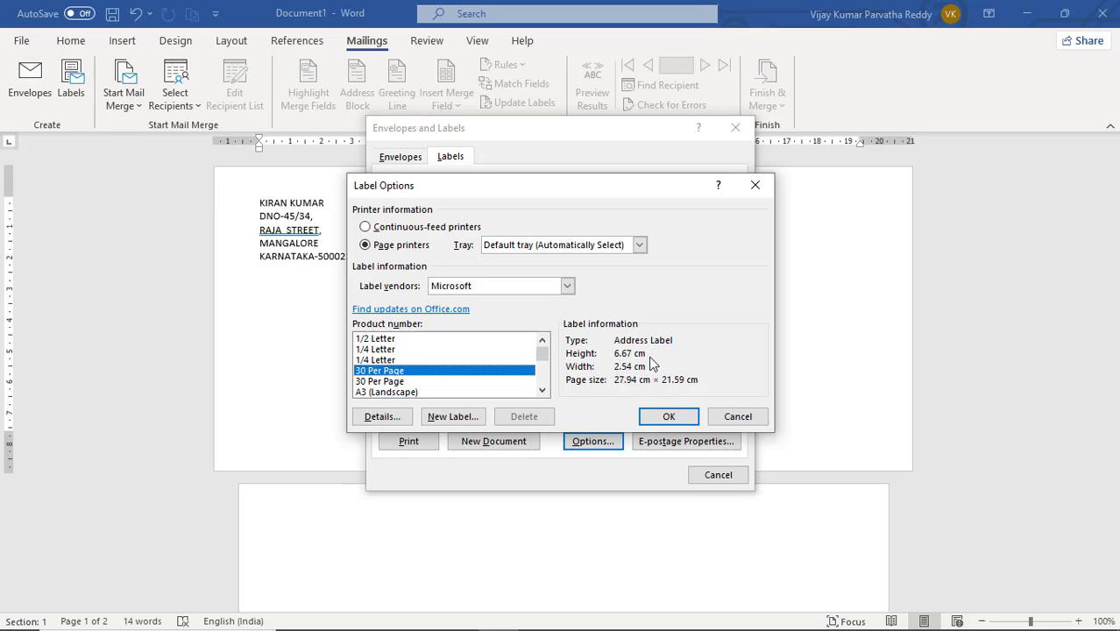
Review the 30 Per Page label details, choose Letter landscape as page size, and apply the label options.
click(382, 417)
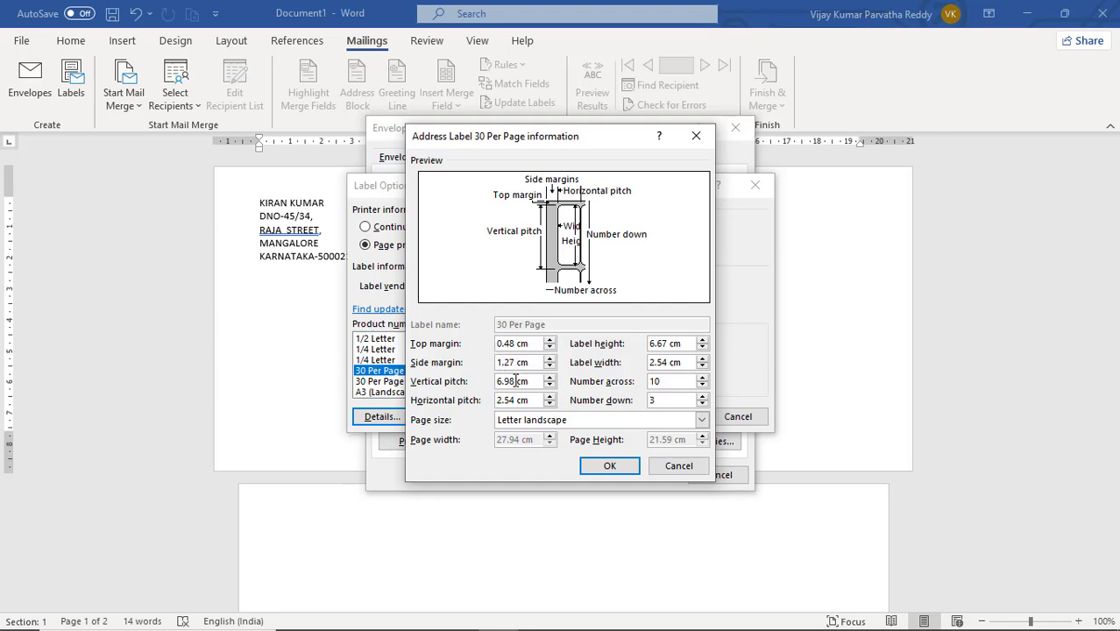
click(670, 382)
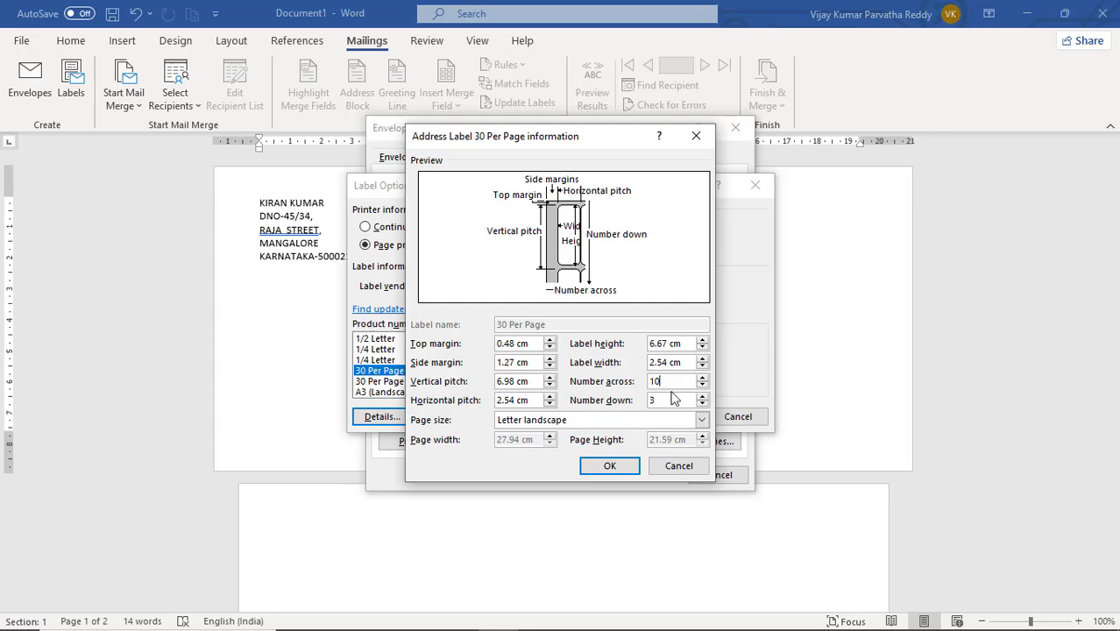
click(663, 401)
click(702, 420)
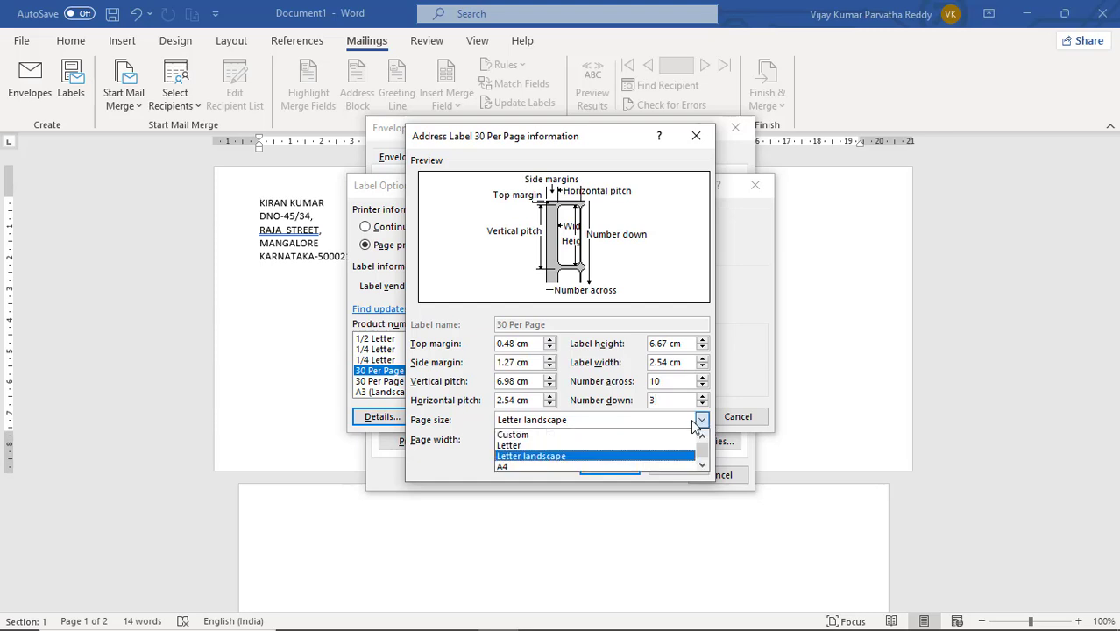
click(535, 457)
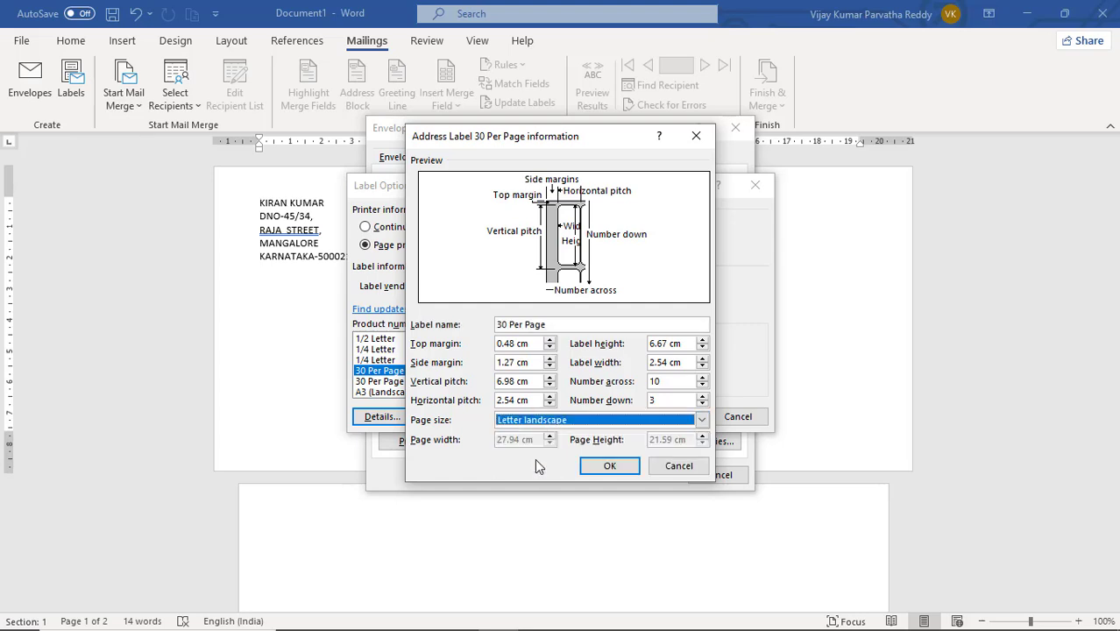
click(610, 466)
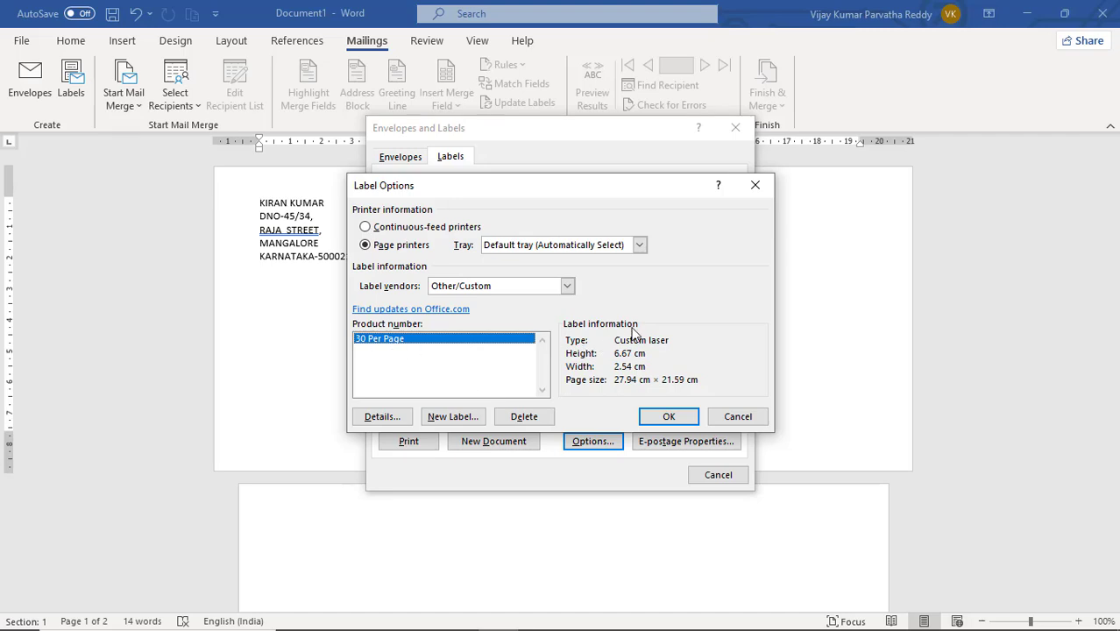
click(666, 418)
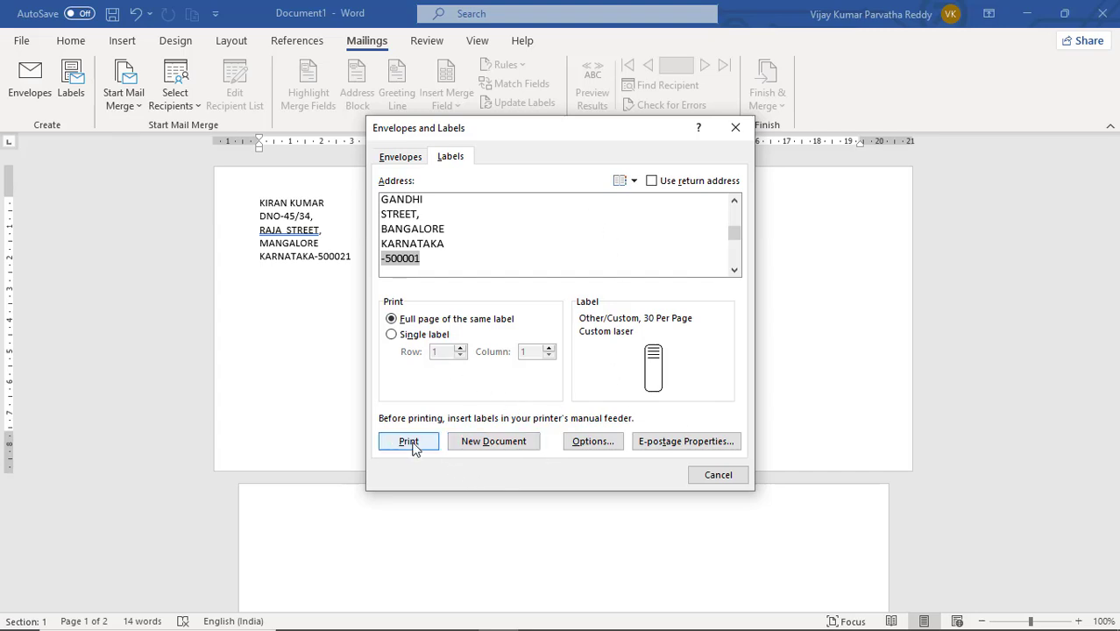
Generate a new document with a full page of the same label and look over its rows.
click(480, 450)
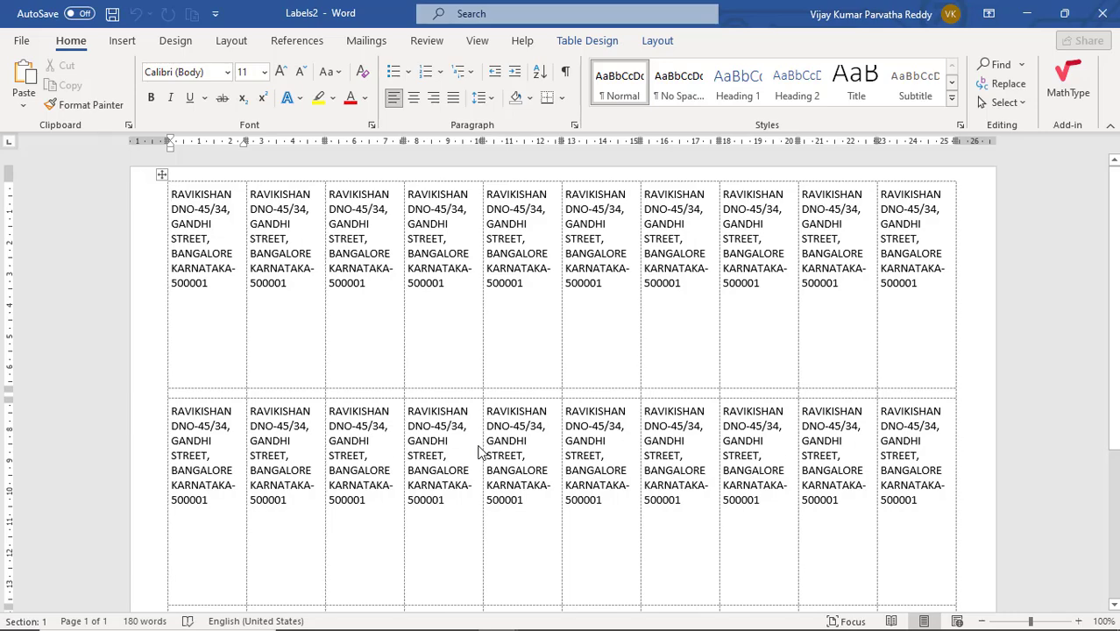
scroll(545, 386, down, 1)
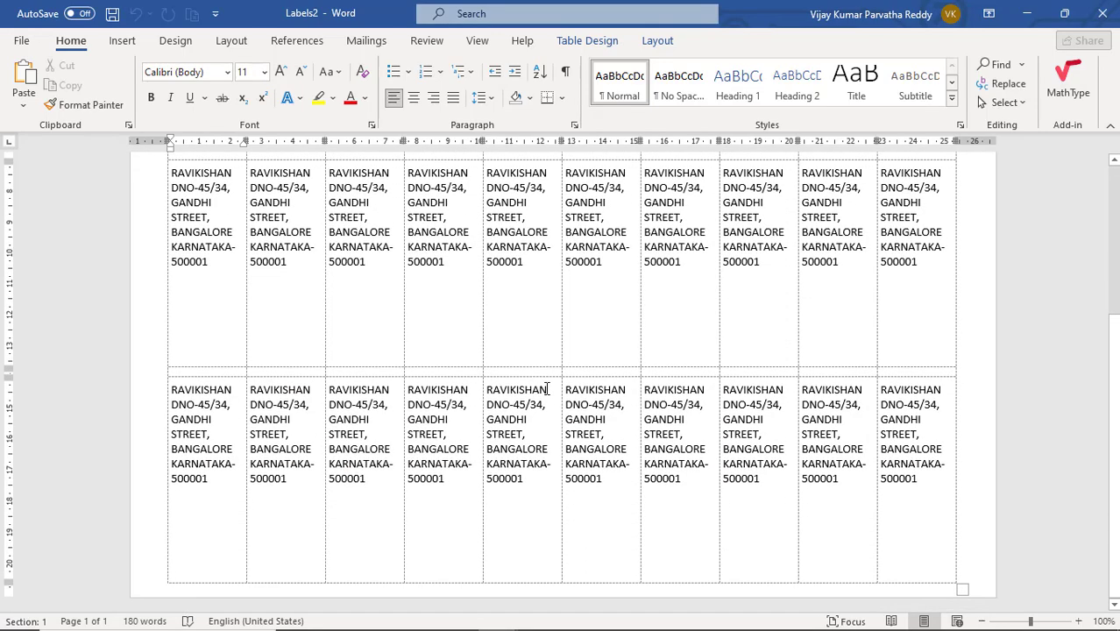
scroll(545, 387, up, 1)
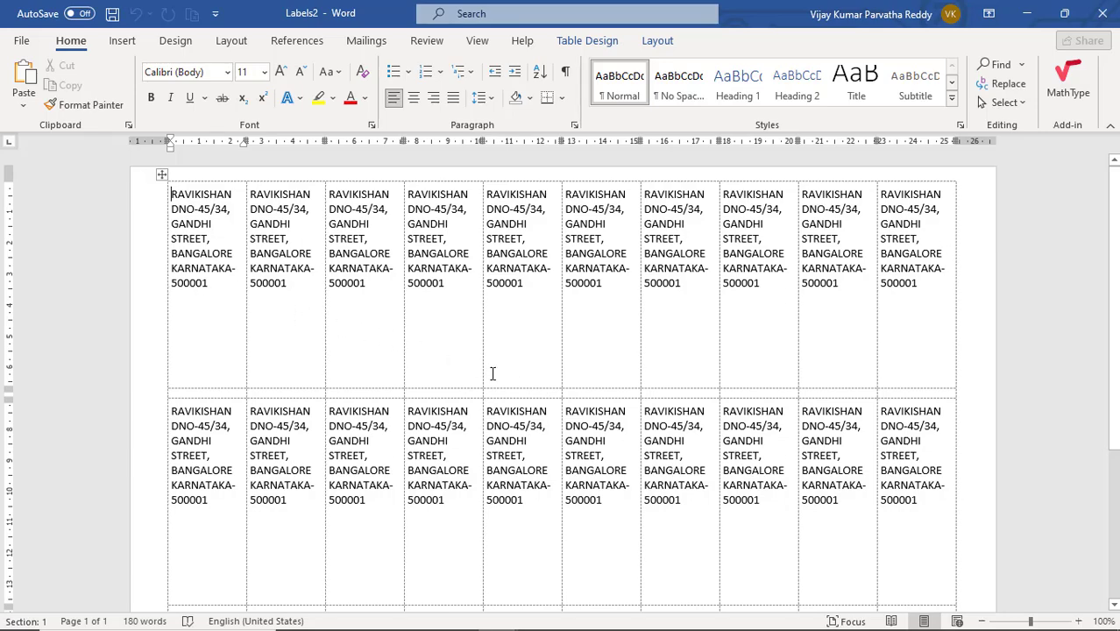
scroll(470, 373, down, 5)
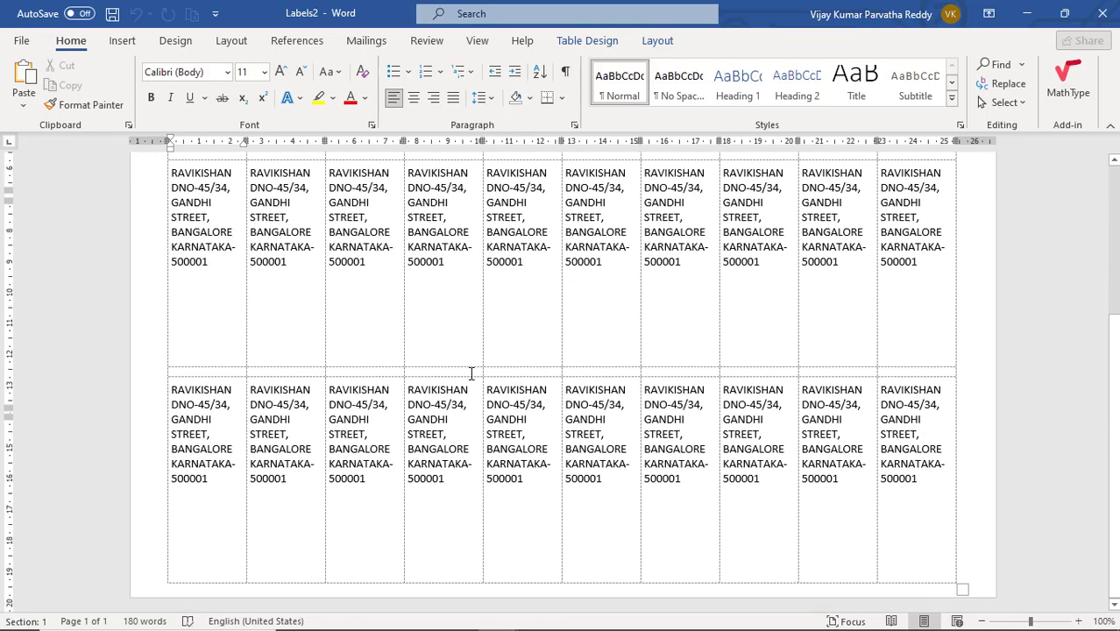
scroll(471, 374, up, 3)
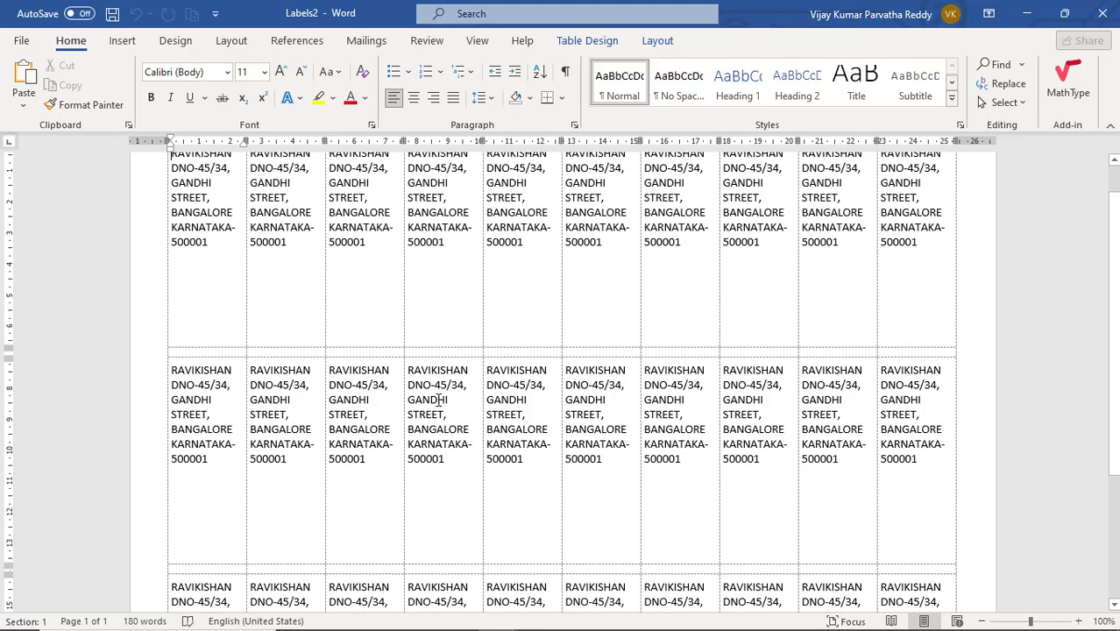
scroll(440, 400, down, 1)
scroll(440, 392, up, 2)
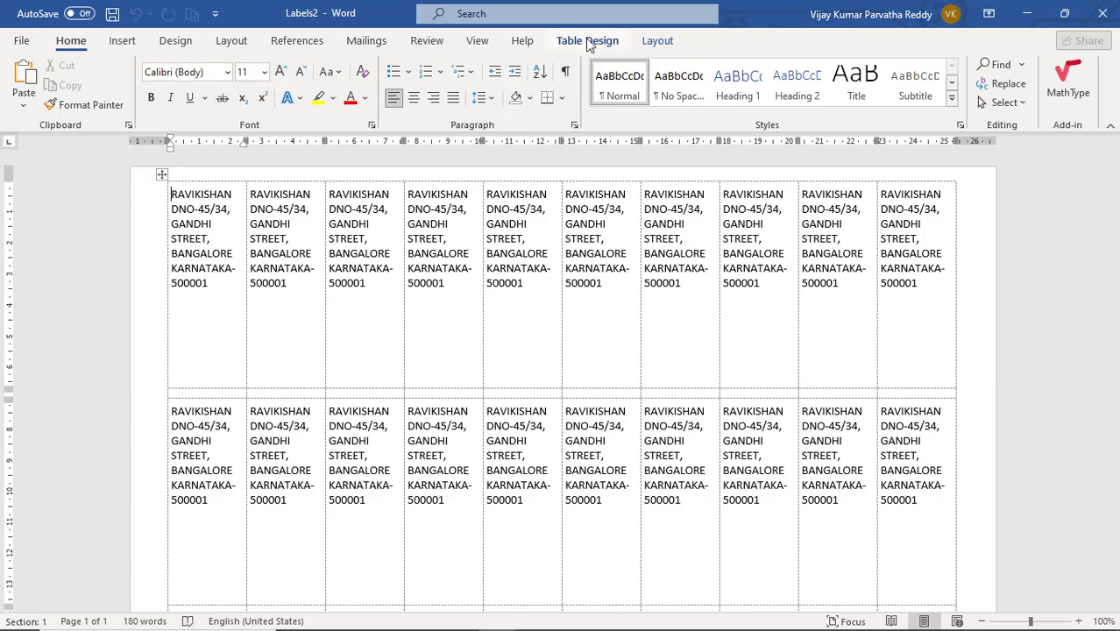
Center the text of all labels horizontally and vertically in their cells, trying bottom-center alignment along the way.
click(657, 41)
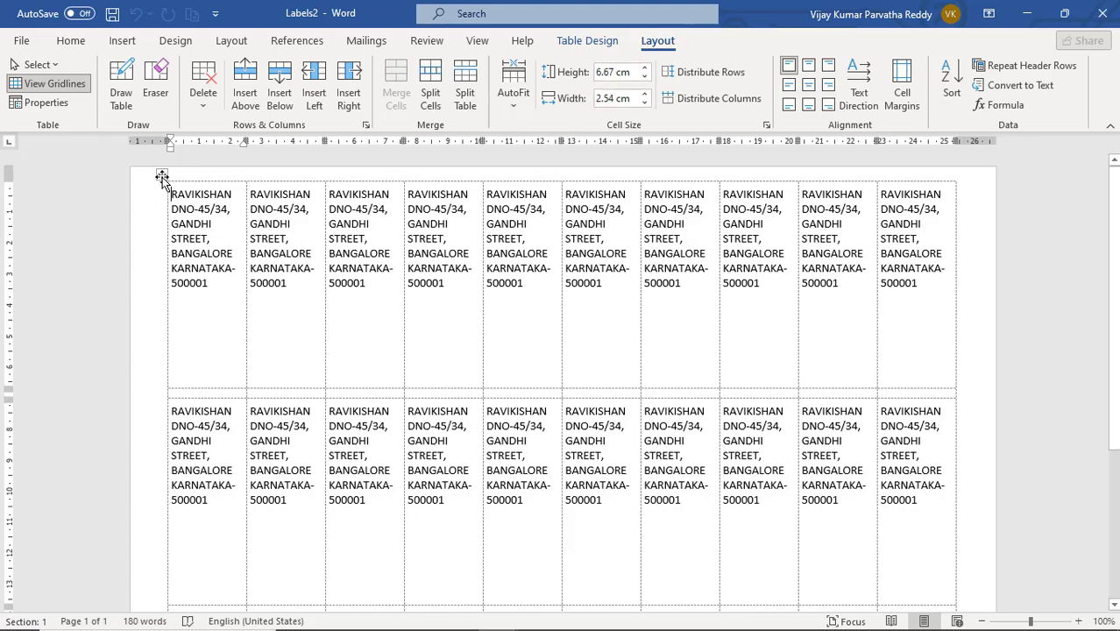
click(162, 178)
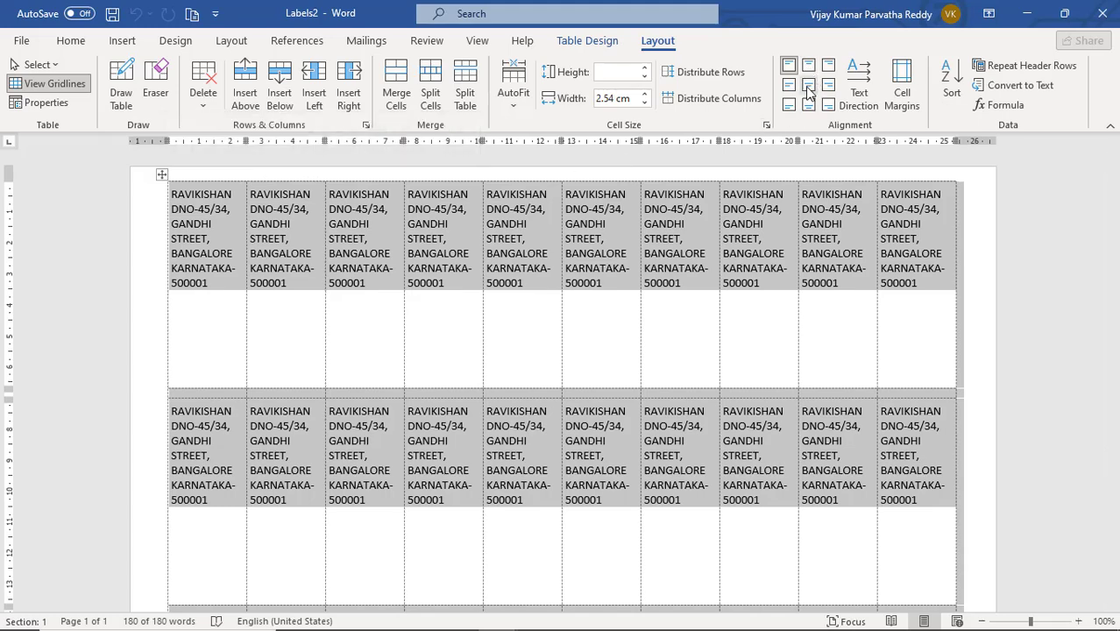
click(809, 87)
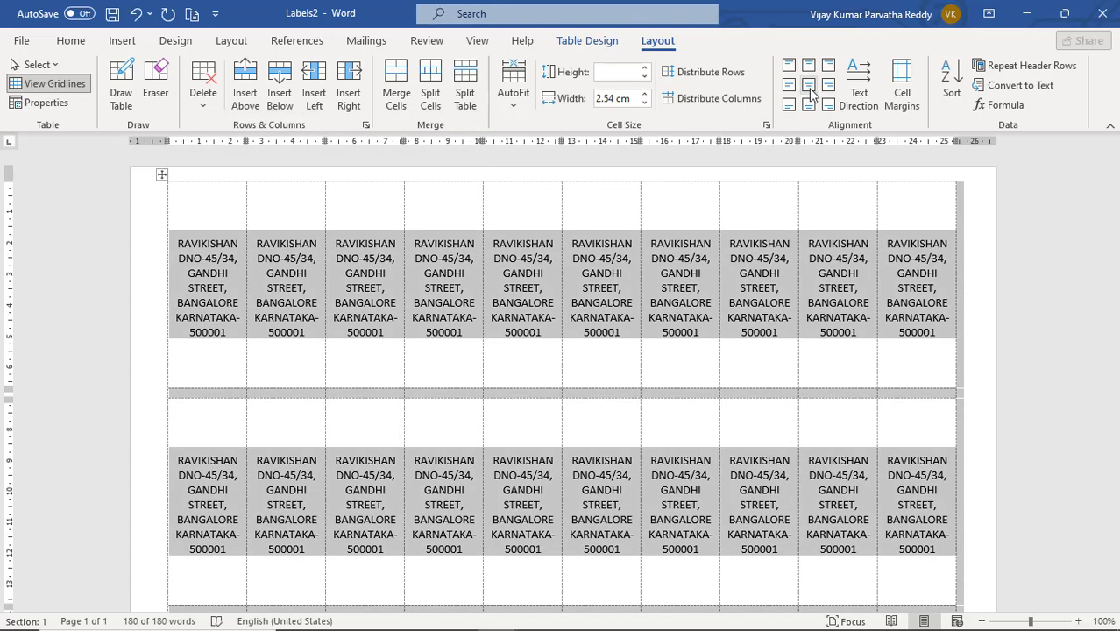
click(808, 105)
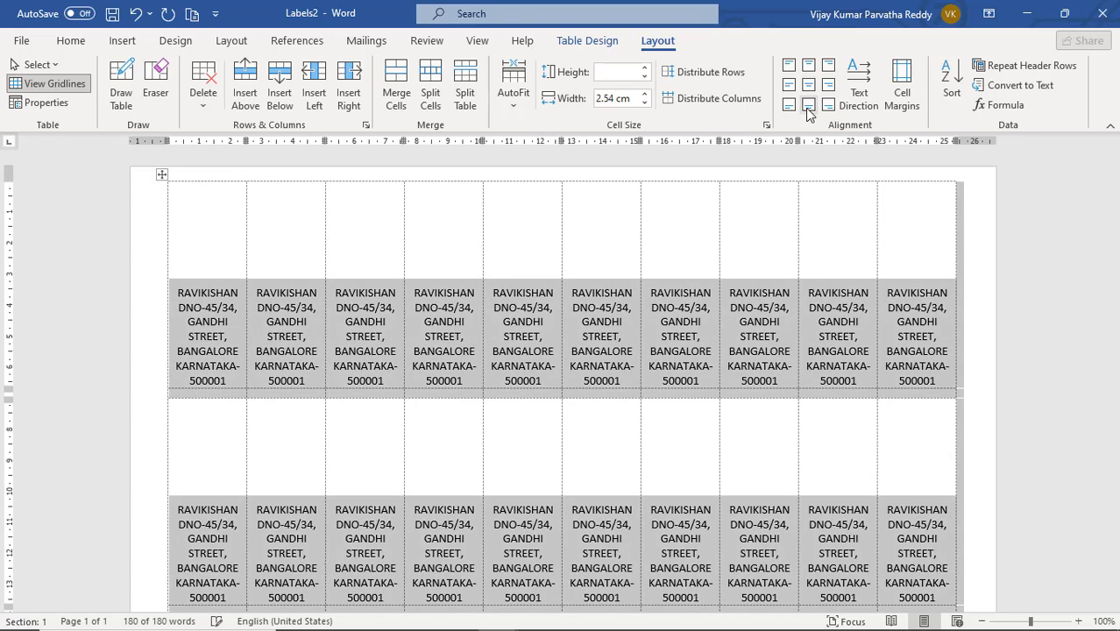
click(810, 86)
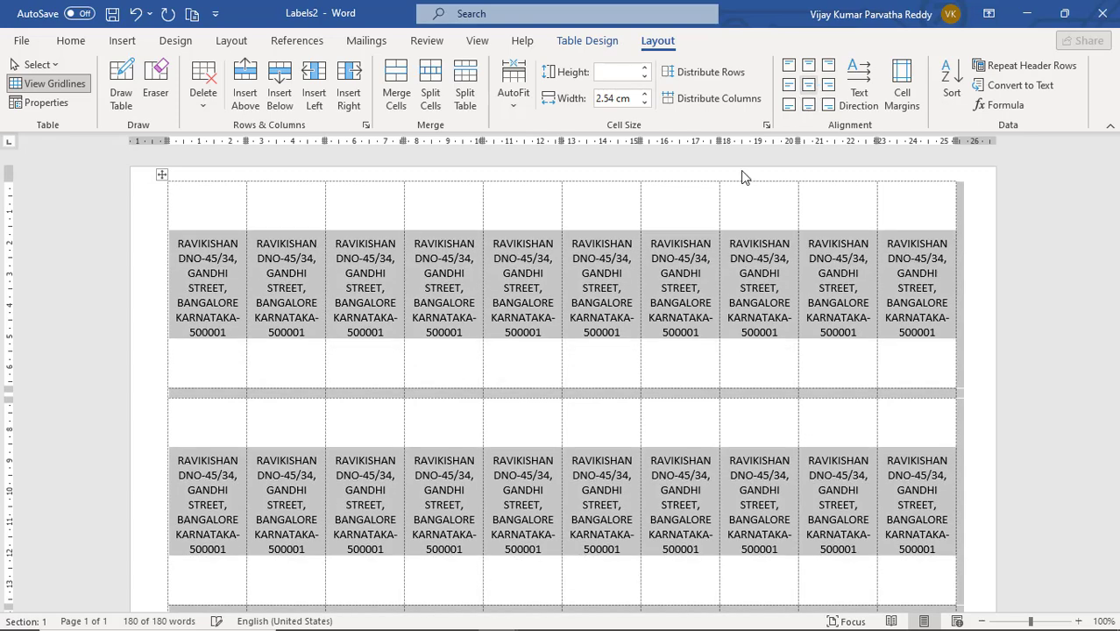
click(675, 360)
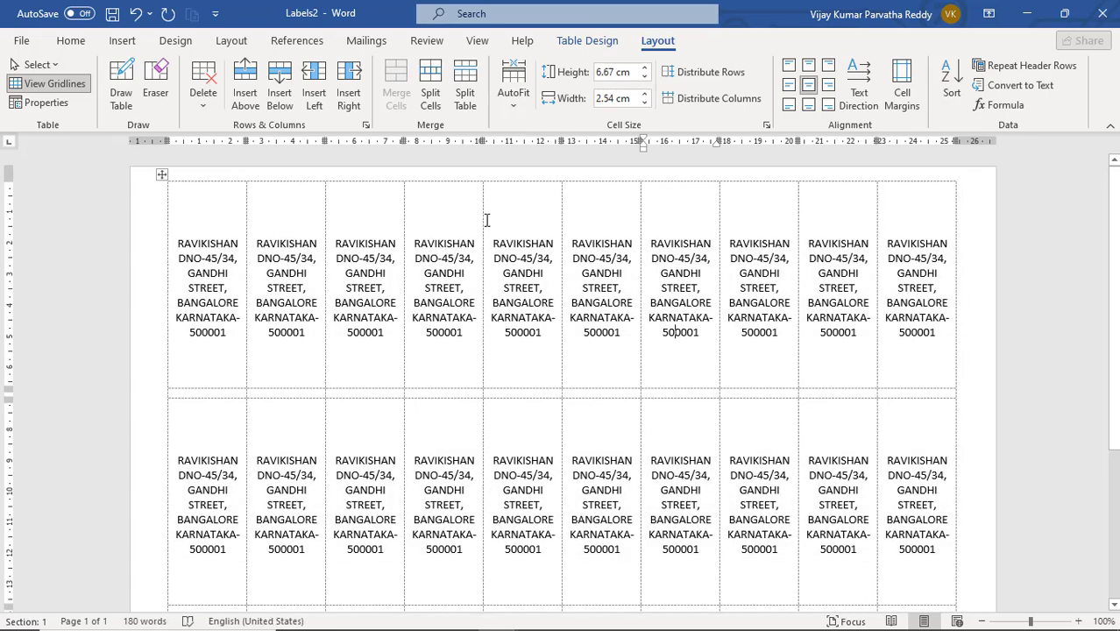
Bring up the mailing commands in the label document.
click(372, 41)
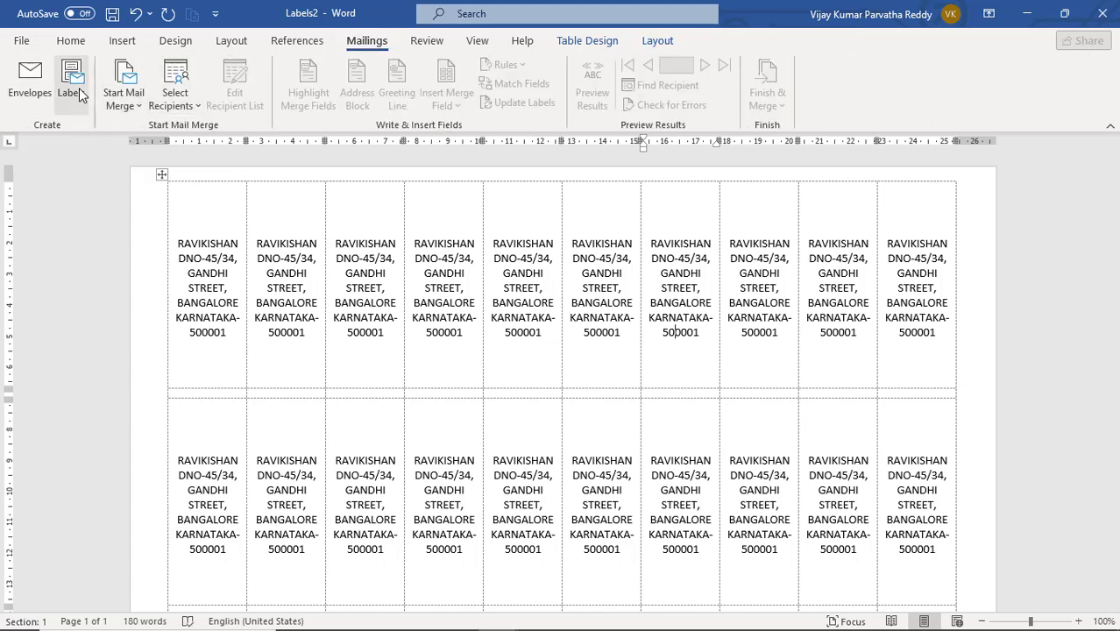